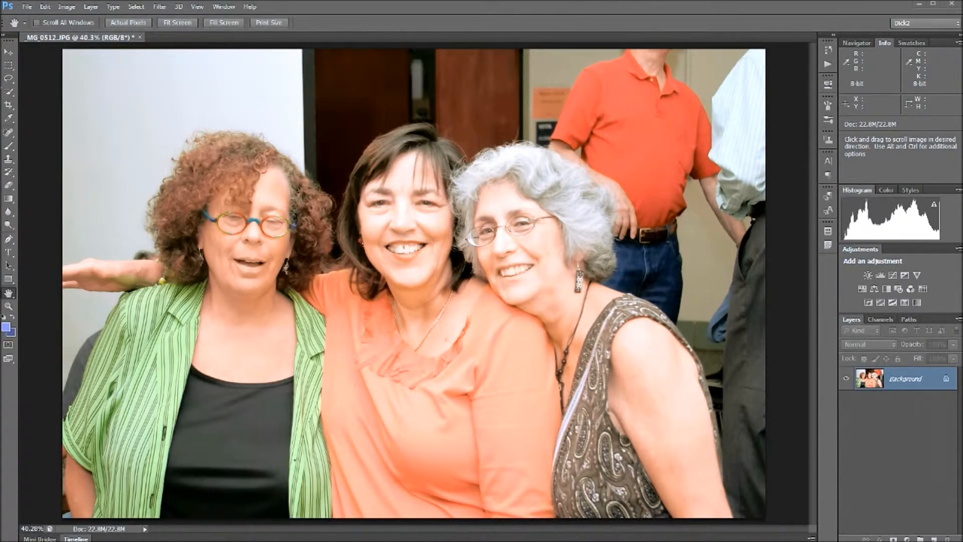
Select the three women in the foreground with the Quick Selection tool, from the green shirt across to the grey-haired woman.
left_click(10, 92)
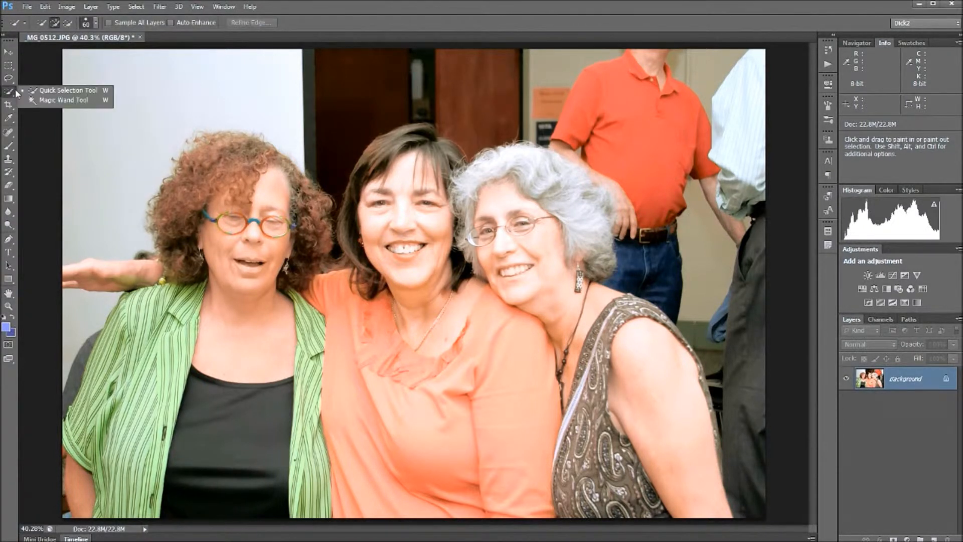
left_click(56, 91)
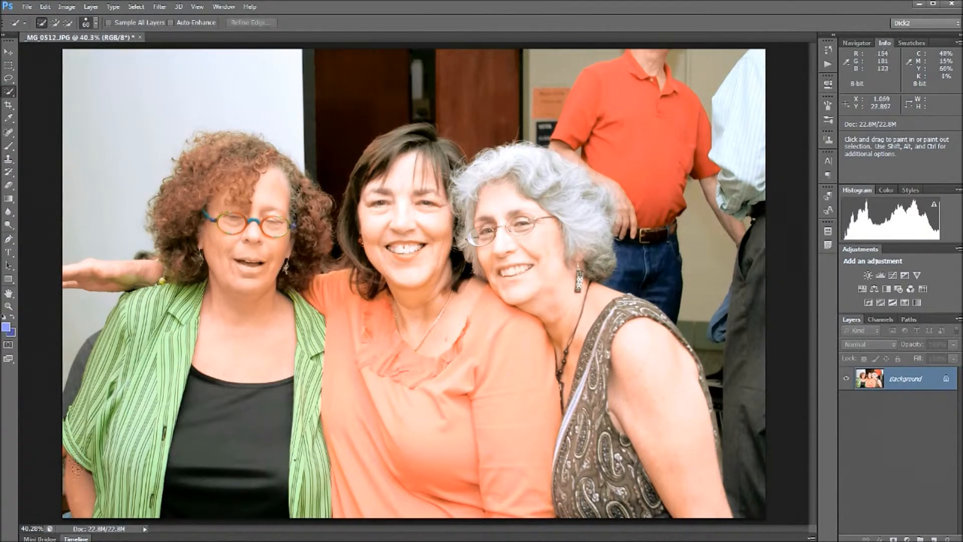
mouse_move(72, 467)
left_mouse_down()
mouse_move(72, 482)
mouse_move(83, 457)
mouse_move(75, 432)
mouse_move(126, 315)
mouse_move(168, 296)
mouse_move(204, 299)
mouse_move(171, 238)
left_mouse_up()
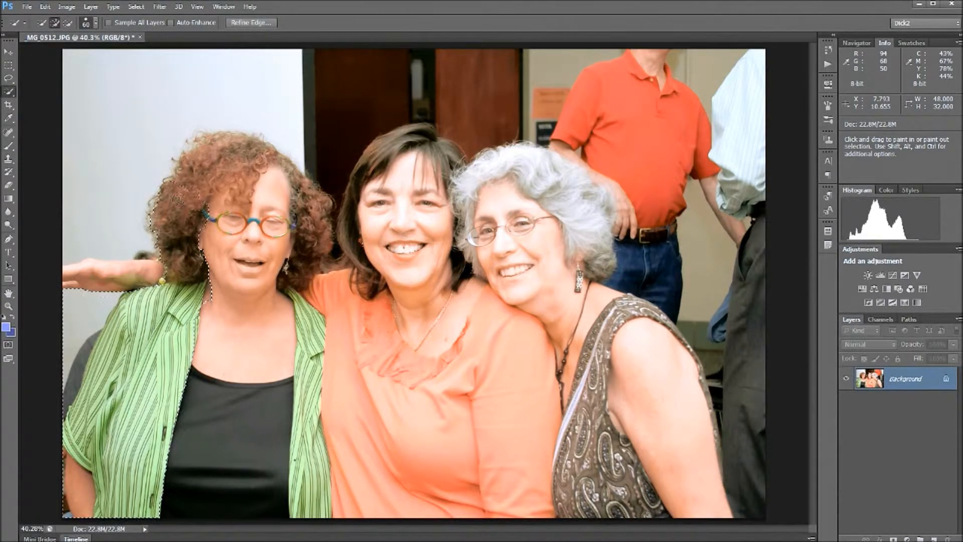
mouse_move(192, 172)
left_mouse_down()
mouse_move(190, 152)
mouse_move(201, 159)
left_mouse_up()
left_click_drag(260, 156, 313, 204)
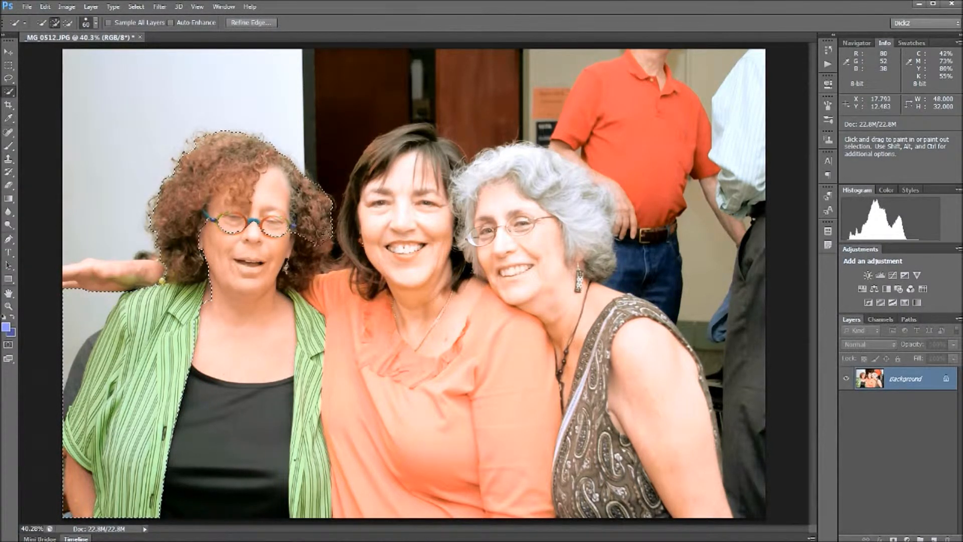
mouse_move(324, 240)
left_mouse_down()
mouse_move(318, 281)
mouse_move(375, 295)
mouse_move(384, 217)
mouse_move(355, 196)
mouse_move(375, 153)
mouse_move(402, 134)
mouse_move(496, 159)
mouse_move(520, 152)
mouse_move(486, 178)
mouse_move(519, 163)
mouse_move(571, 178)
mouse_move(595, 209)
mouse_move(603, 280)
mouse_move(575, 298)
mouse_move(607, 297)
mouse_move(649, 321)
mouse_move(694, 414)
mouse_move(705, 475)
mouse_move(622, 502)
mouse_move(577, 474)
mouse_move(405, 470)
mouse_move(426, 397)
mouse_move(528, 342)
left_mouse_up()
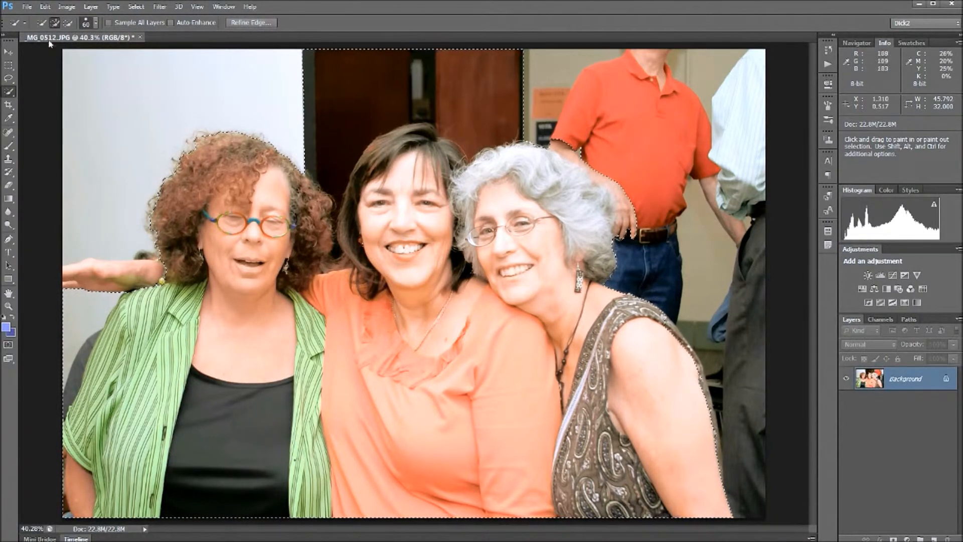
Subtract the outstretched hand and the background beside the green-shirted woman's sleeve from the selection.
left_click(68, 25)
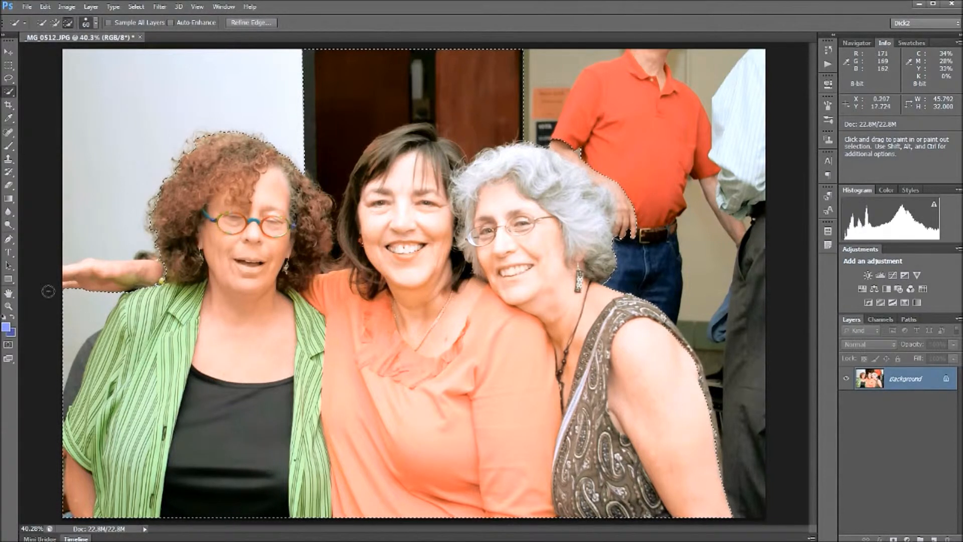
left_click_drag(50, 293, 91, 298)
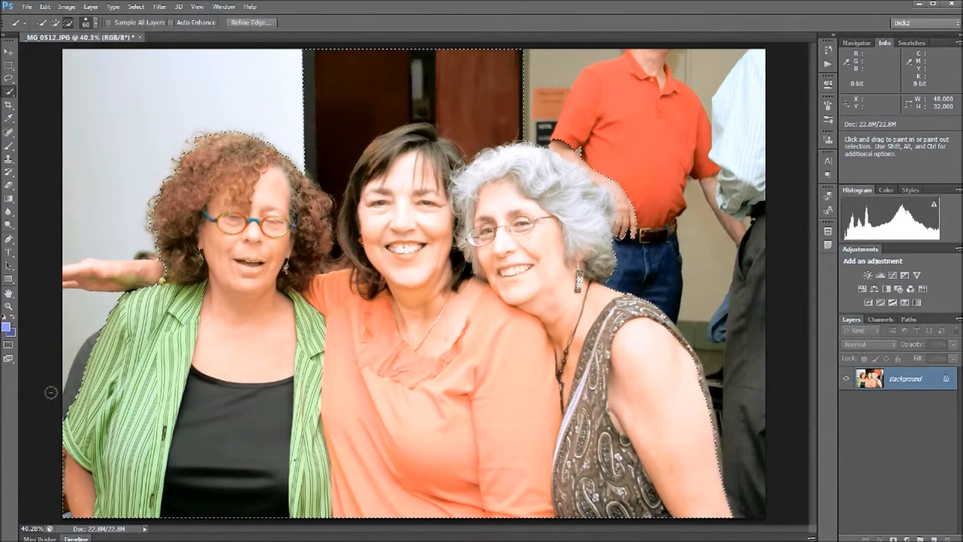
left_click_drag(25, 457, 14, 488)
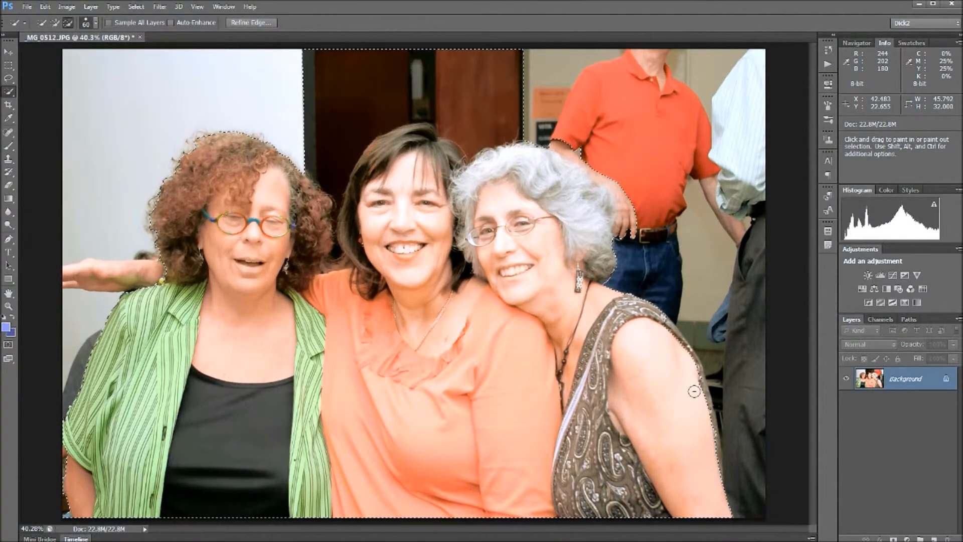
Extend the selection to the patterned blouse edge along the grey-haired woman's shoulder and arm, removing any excess dark background.
scroll(688, 391, "up", 2)
scroll(684, 404, "up", 2)
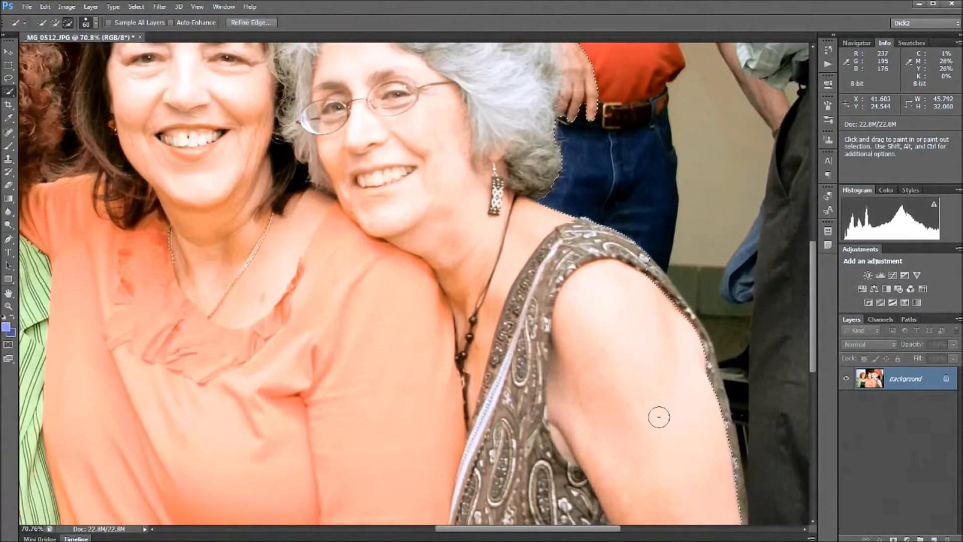
scroll(604, 367, "up", 1)
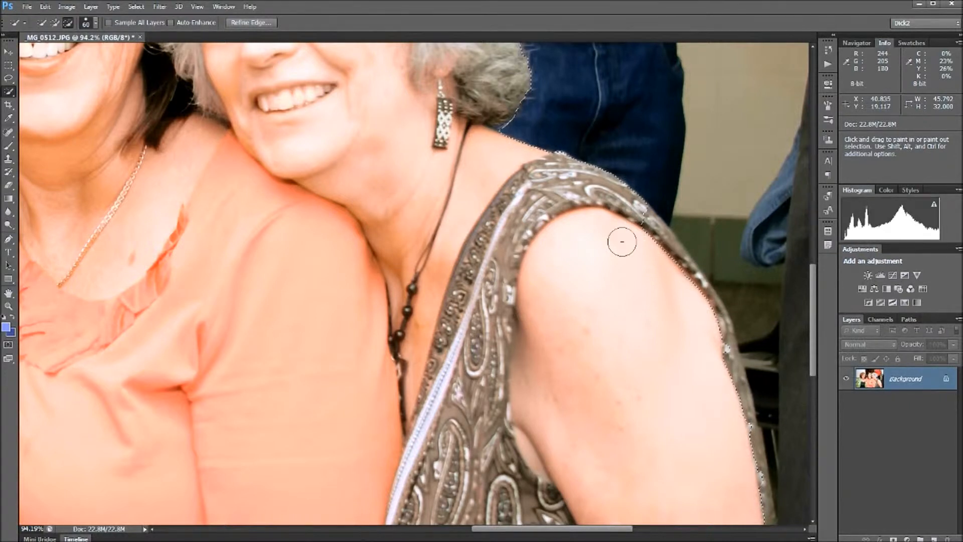
key("shift")
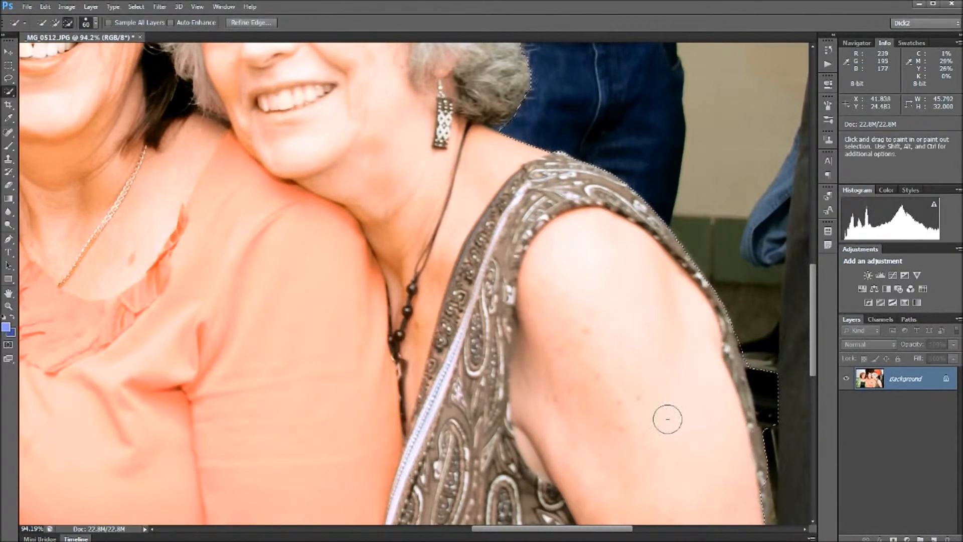
key("space")
left_click_drag(617, 371, 540, 222)
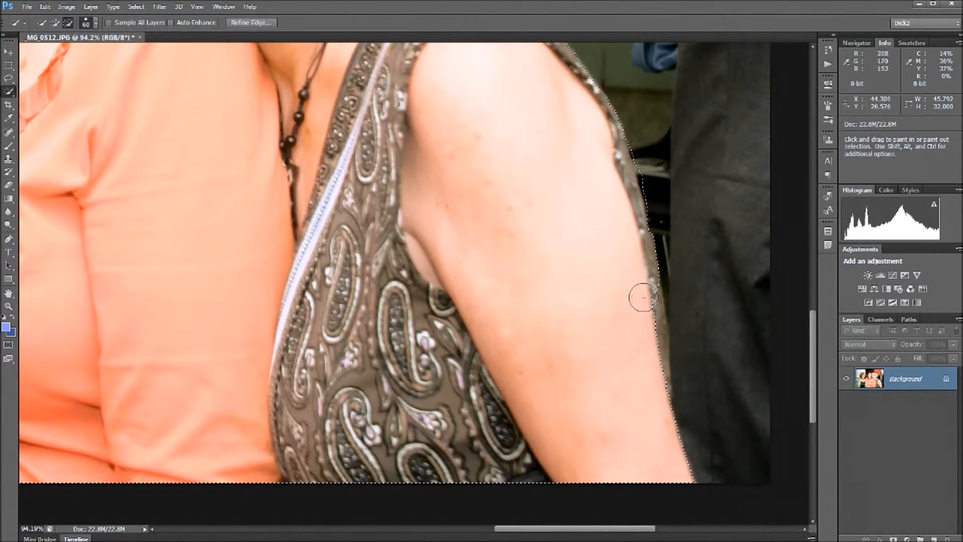
key("shift")
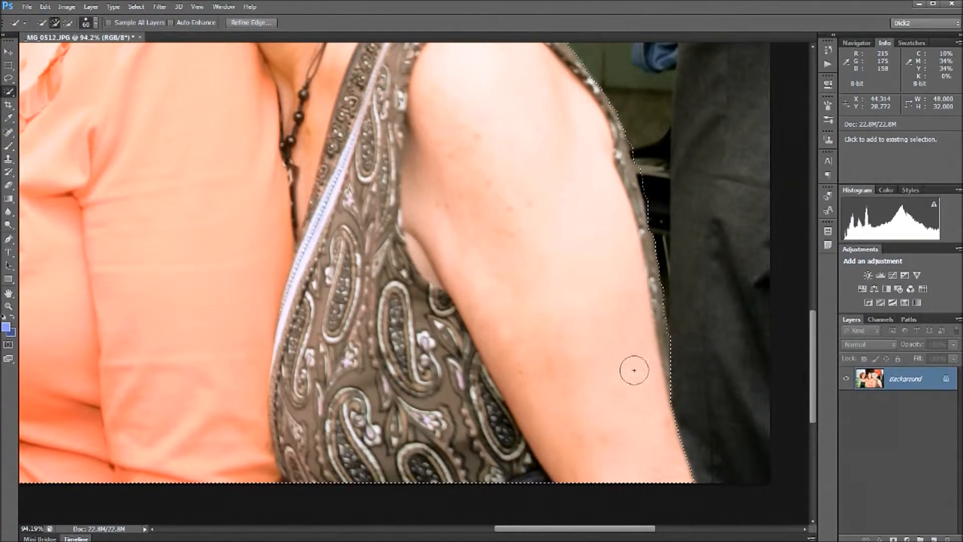
Subtract the red-shirted man's arm and hand from the selection along the grey-haired woman's hair.
key("space")
mouse_move(517, 161)
left_mouse_down()
mouse_move(591, 385)
mouse_move(598, 437)
left_mouse_up()
key("space")
left_click_drag(424, 107, 542, 408)
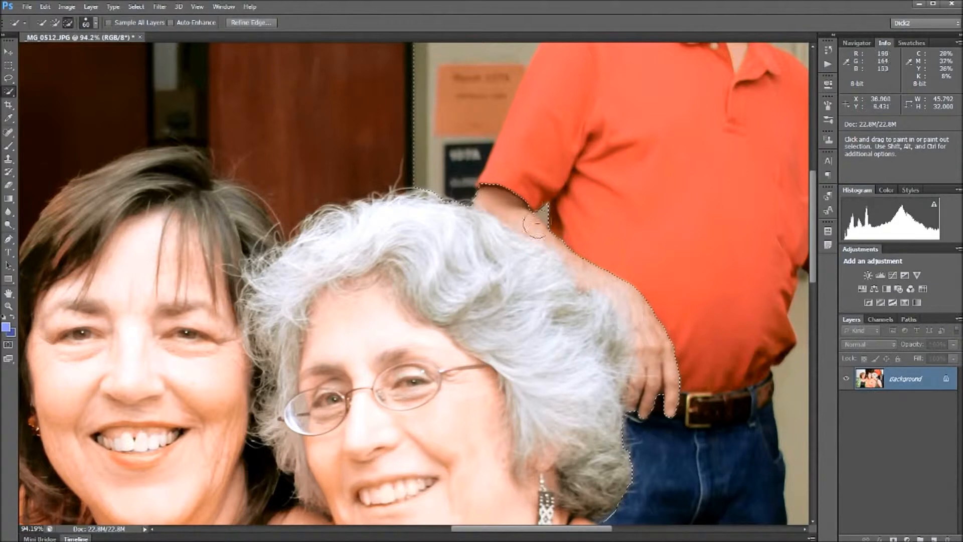
mouse_move(489, 184)
left_mouse_down()
mouse_move(539, 218)
mouse_move(527, 226)
mouse_move(549, 229)
mouse_move(548, 247)
mouse_move(586, 264)
left_mouse_up()
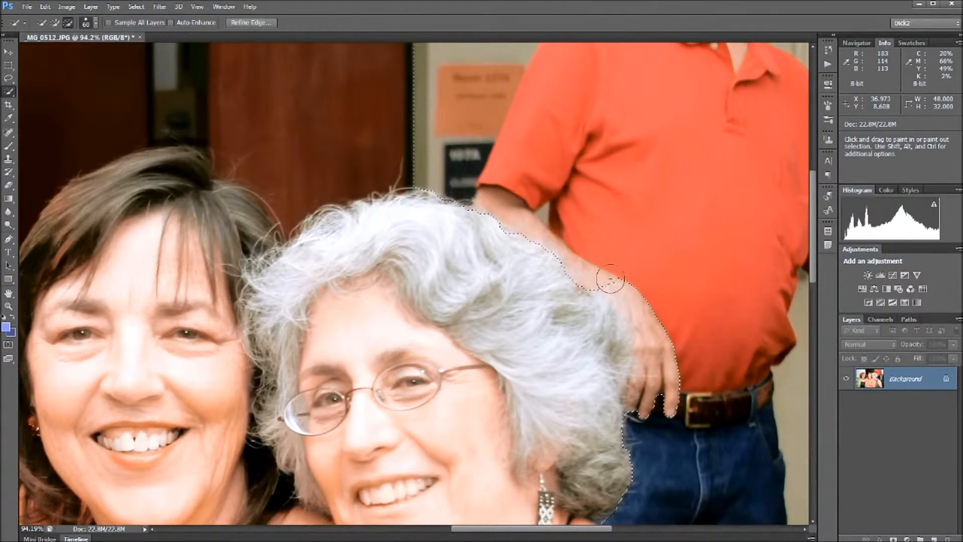
left_click_drag(634, 316, 640, 313)
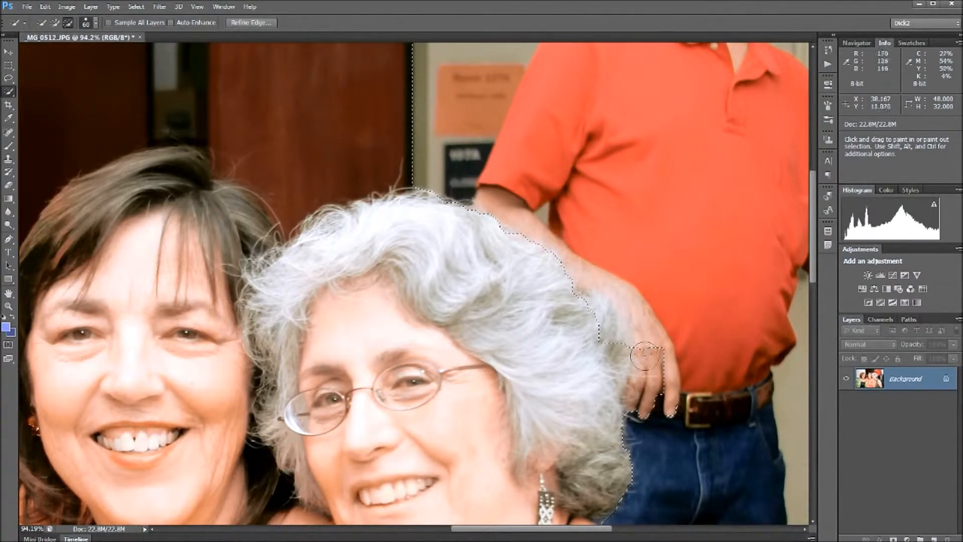
mouse_move(652, 406)
left_mouse_down()
mouse_move(672, 419)
mouse_move(664, 383)
left_mouse_up()
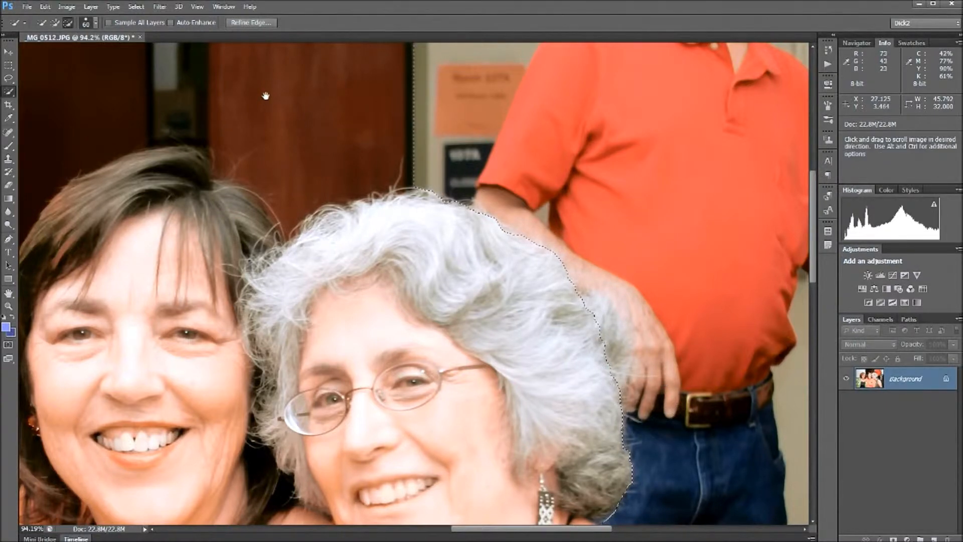
Subtract the brown doors and dark door frame above the women's heads from the selection.
left_click_drag(265, 94, 480, 340)
mouse_move(442, 295)
left_mouse_down()
mouse_move(430, 225)
mouse_move(477, 254)
left_mouse_up()
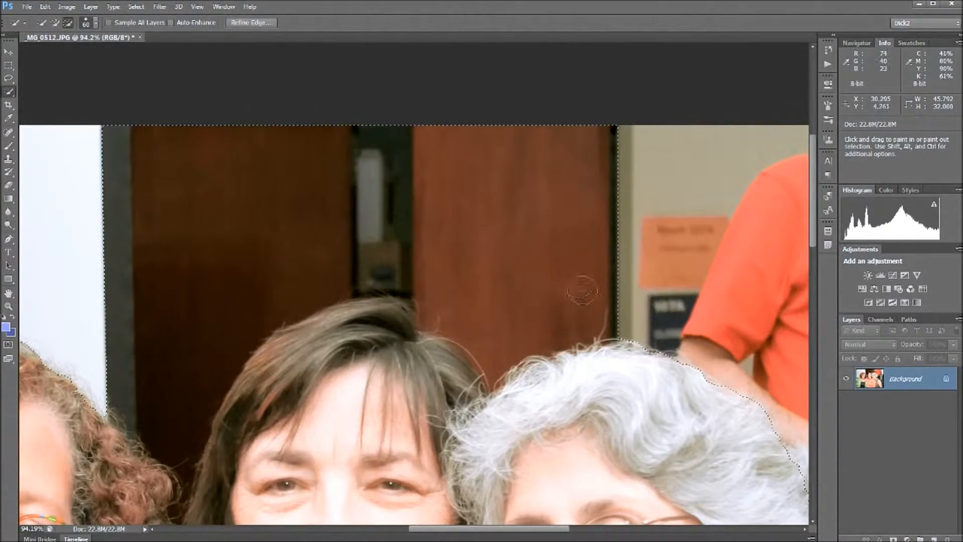
mouse_move(629, 312)
left_mouse_down()
mouse_move(599, 309)
mouse_move(557, 330)
mouse_move(532, 329)
mouse_move(503, 353)
mouse_move(480, 335)
left_mouse_up()
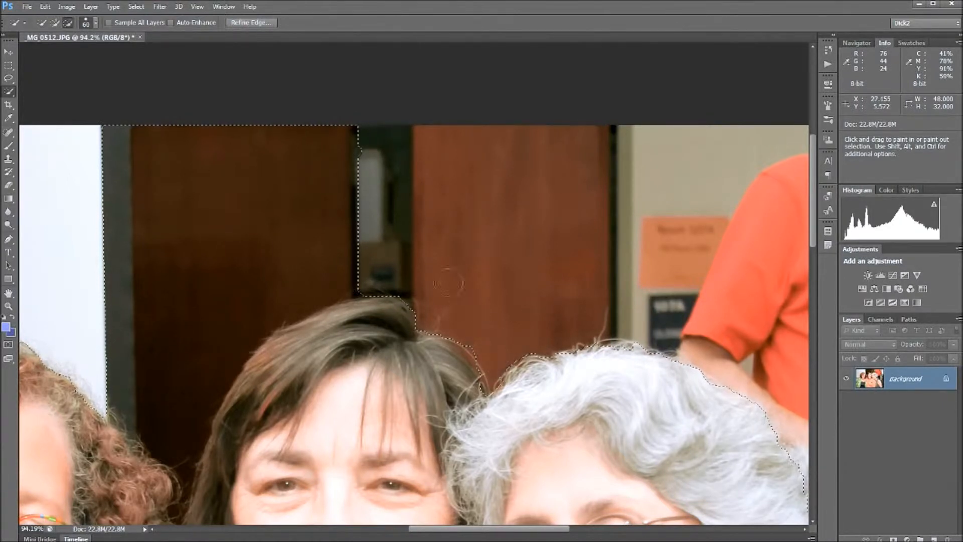
left_click_drag(363, 266, 248, 292)
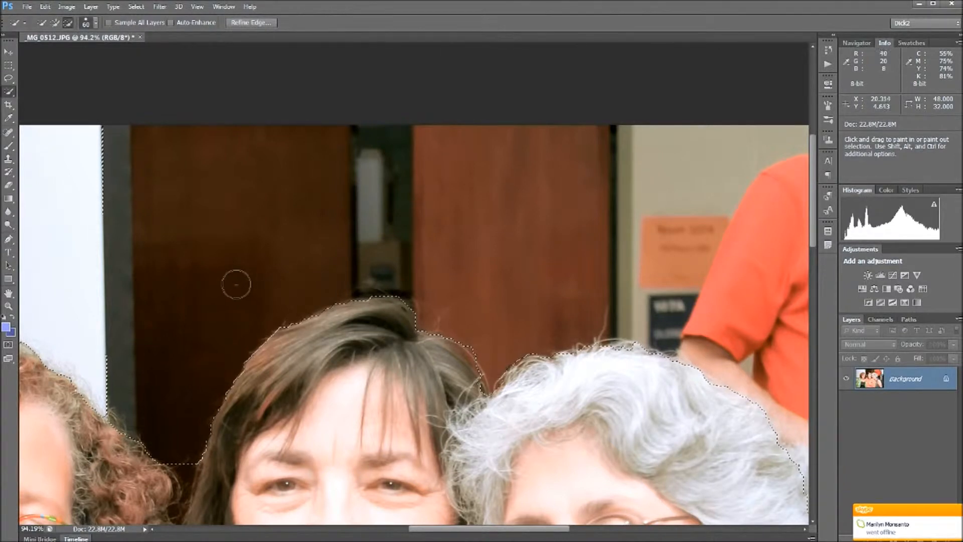
Reduce the selection brush size to 37 and subtract the dark gap between the curly-haired and dark-haired women.
key("space")
left_click_drag(338, 198, 600, 194)
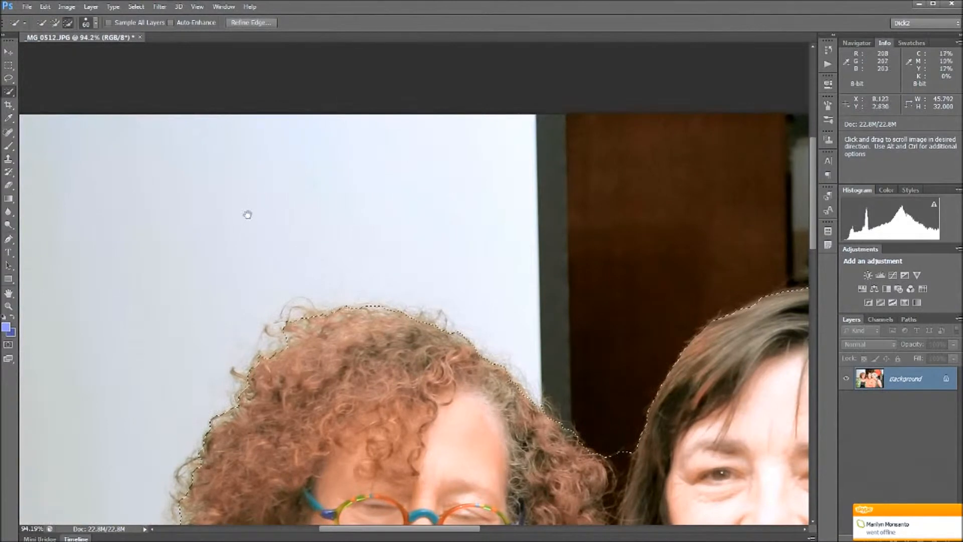
left_click_drag(178, 270, 114, 179)
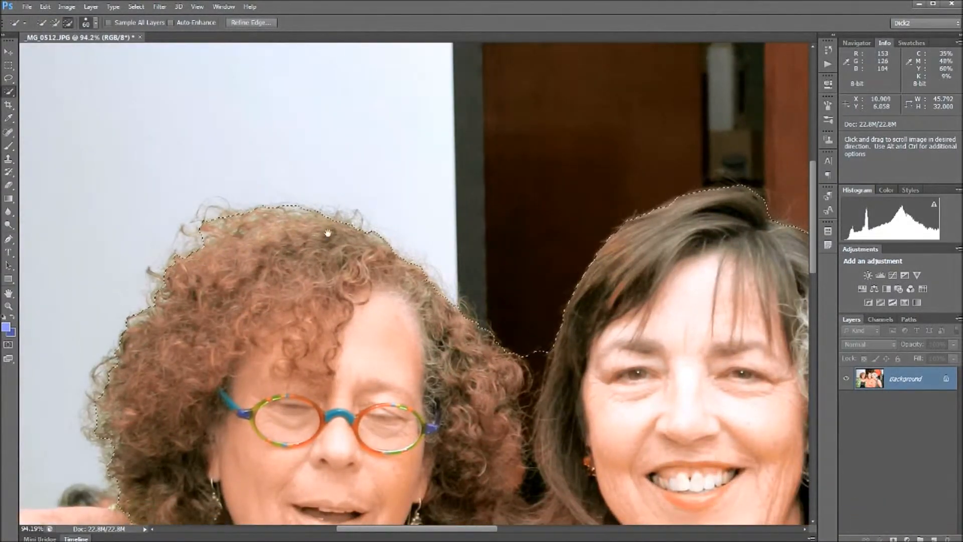
left_click_drag(484, 137, 439, 46)
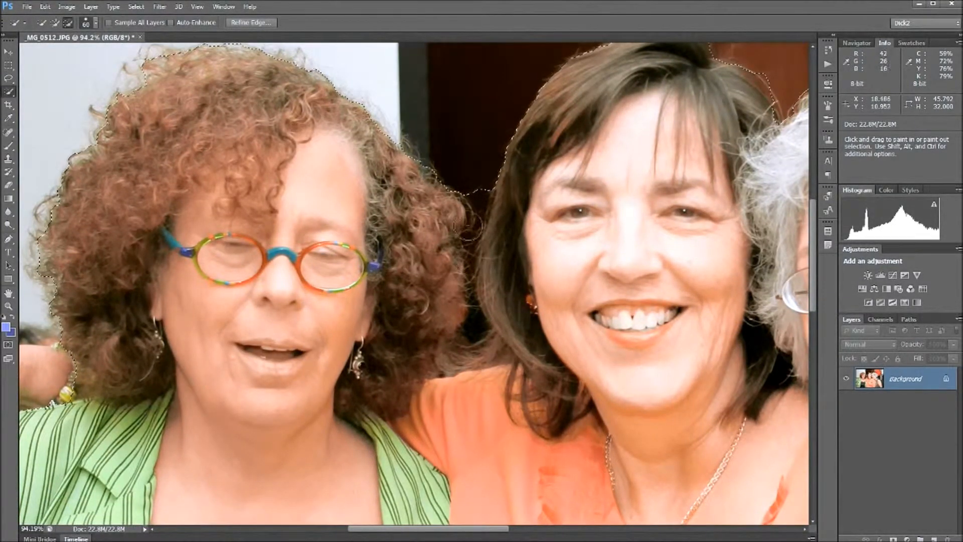
left_click(96, 23)
left_click_drag(69, 57, 56, 63)
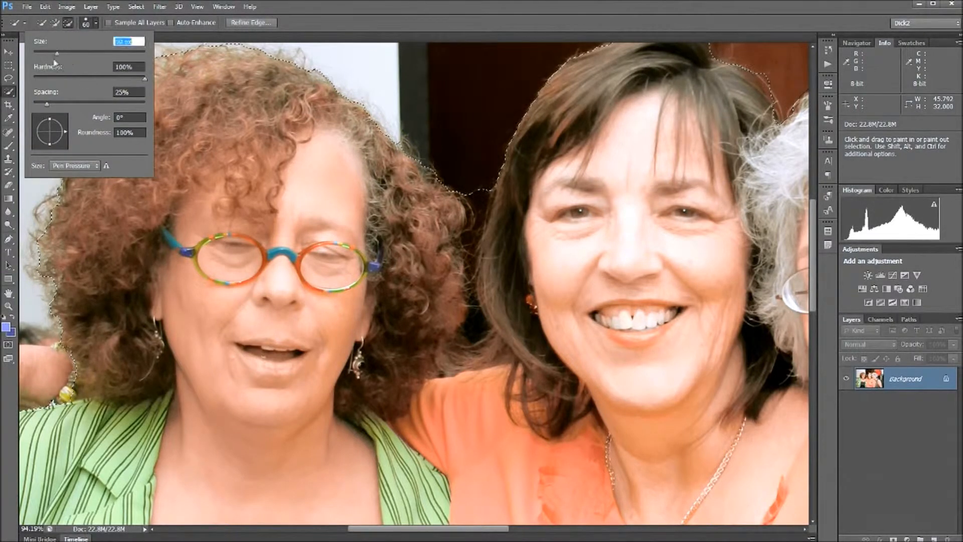
key("Return")
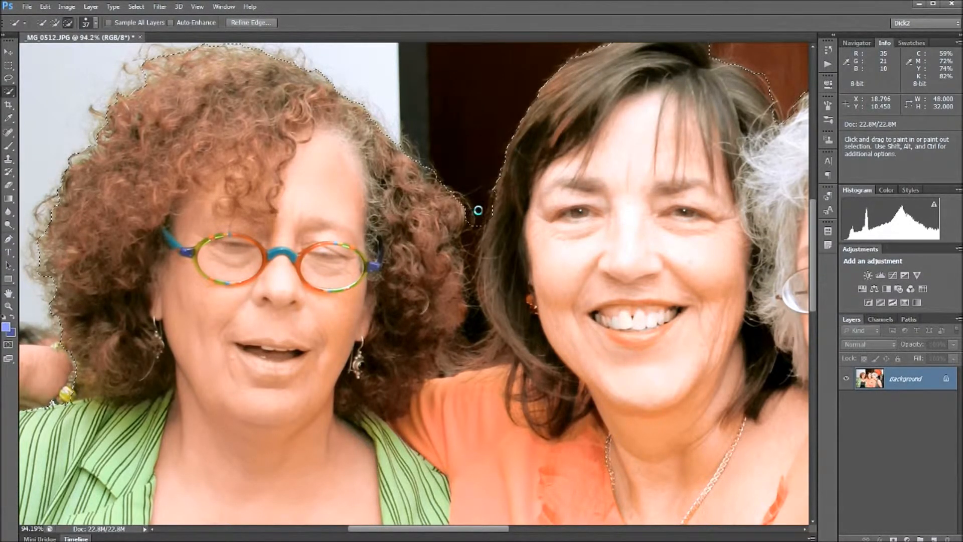
left_click(472, 238)
mouse_move(467, 253)
left_mouse_down()
mouse_move(476, 252)
mouse_move(472, 267)
left_mouse_up()
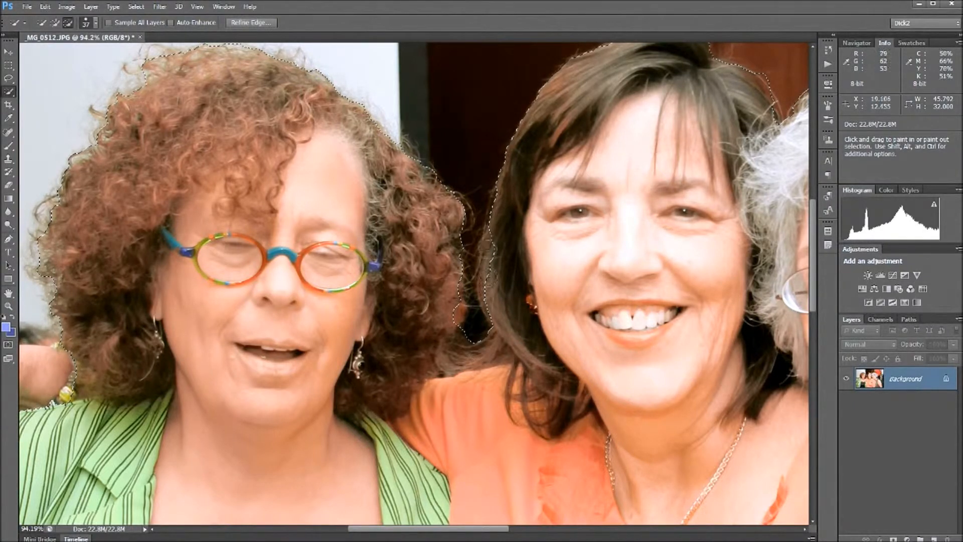
Add the outer strands of the dark-haired woman's hair beside the gap back to the selection.
key("shift")
left_click_drag(491, 243, 490, 271)
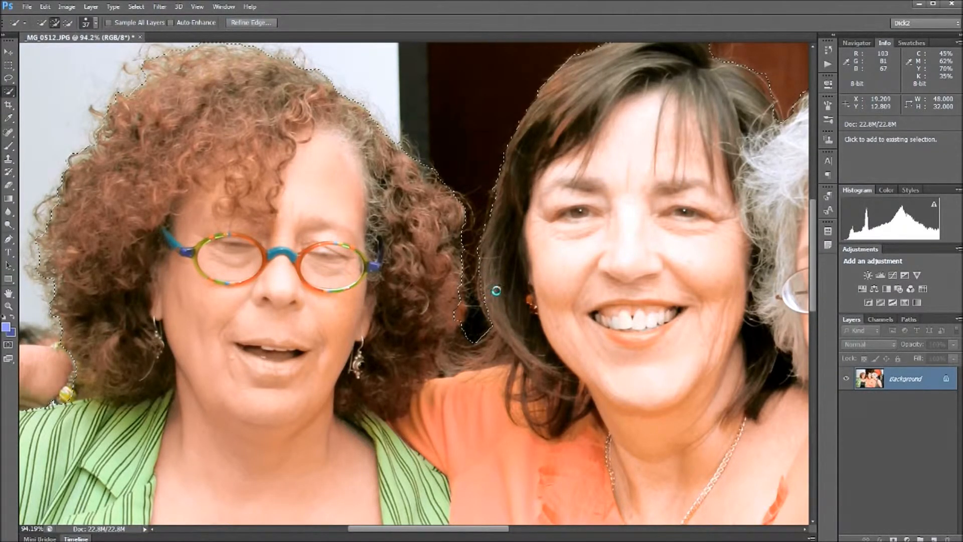
key("alt")
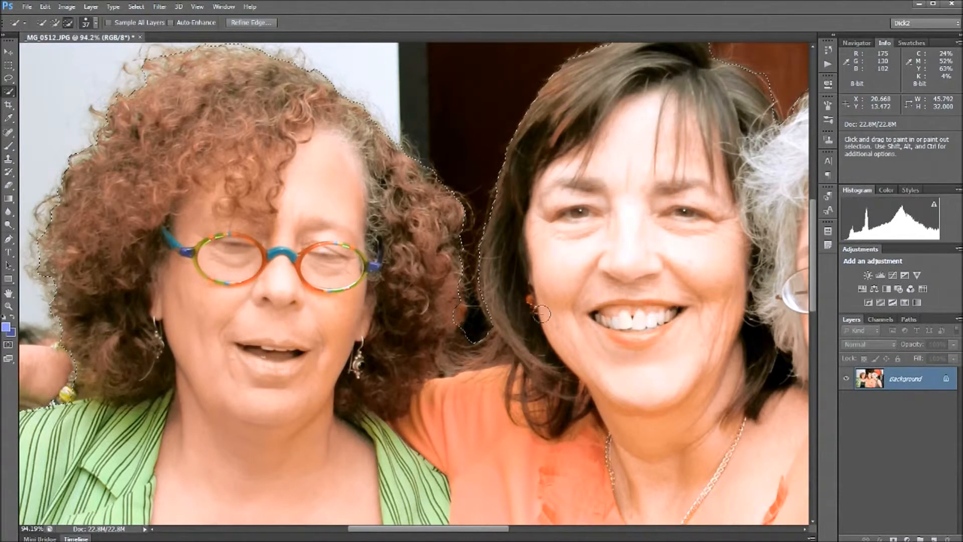
Open Refine Edge for the selection of the three women.
scroll(415, 305, "down", 3)
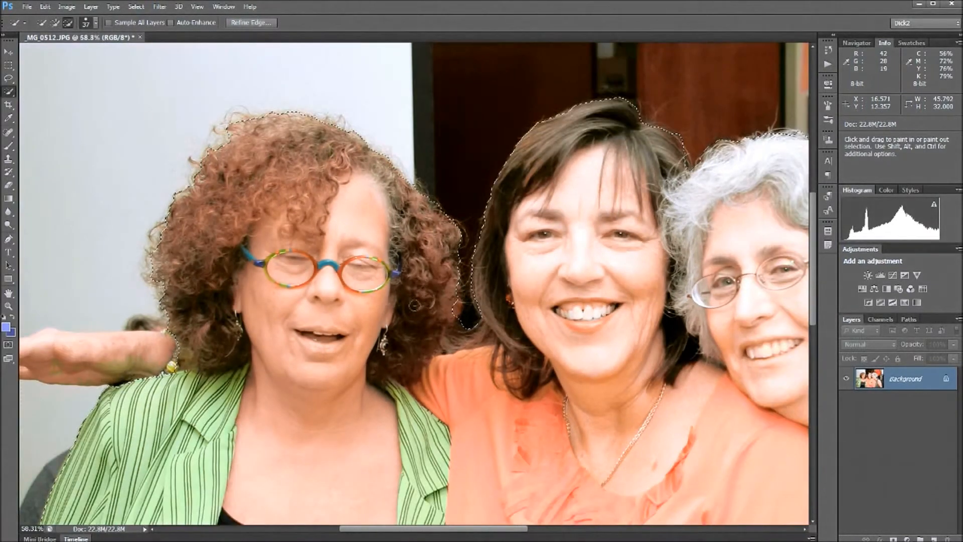
scroll(412, 306, "down", 1)
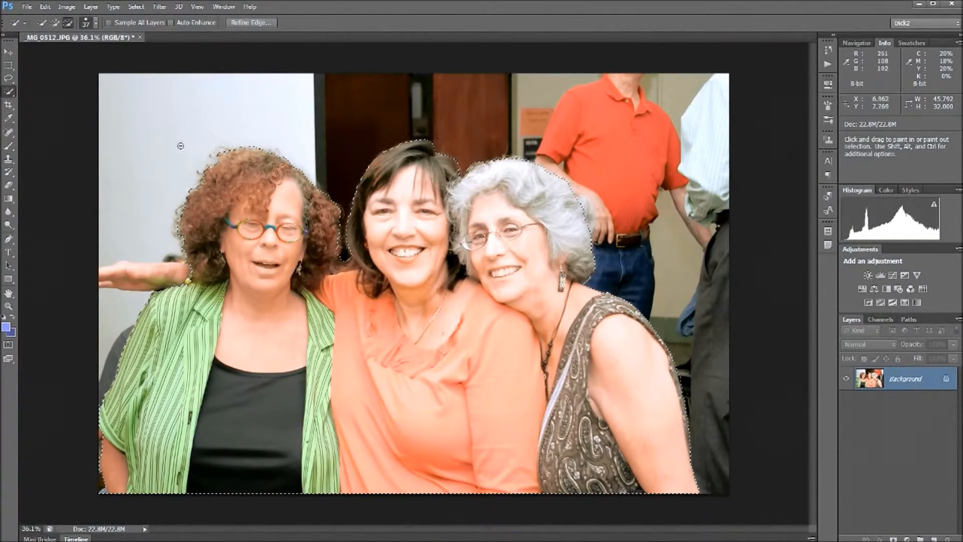
left_click(252, 23)
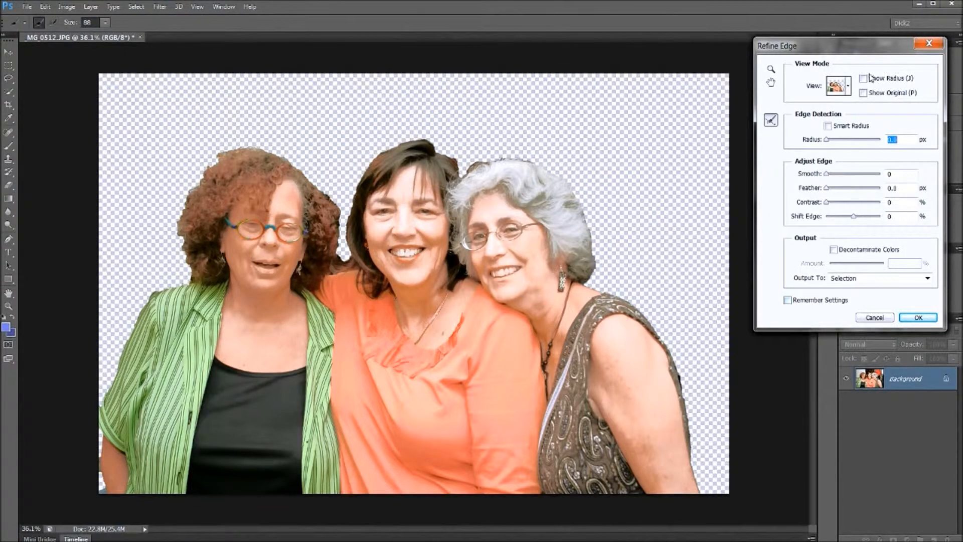
Preview the selection as Reveal Layer, On Layers and Black & White, and set the view mode to On Black.
left_click(847, 86)
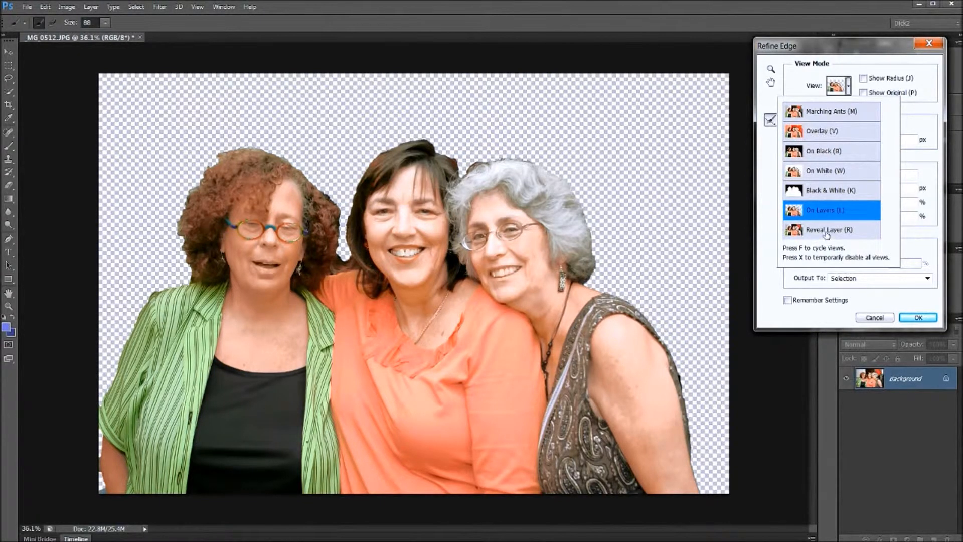
left_click(827, 234)
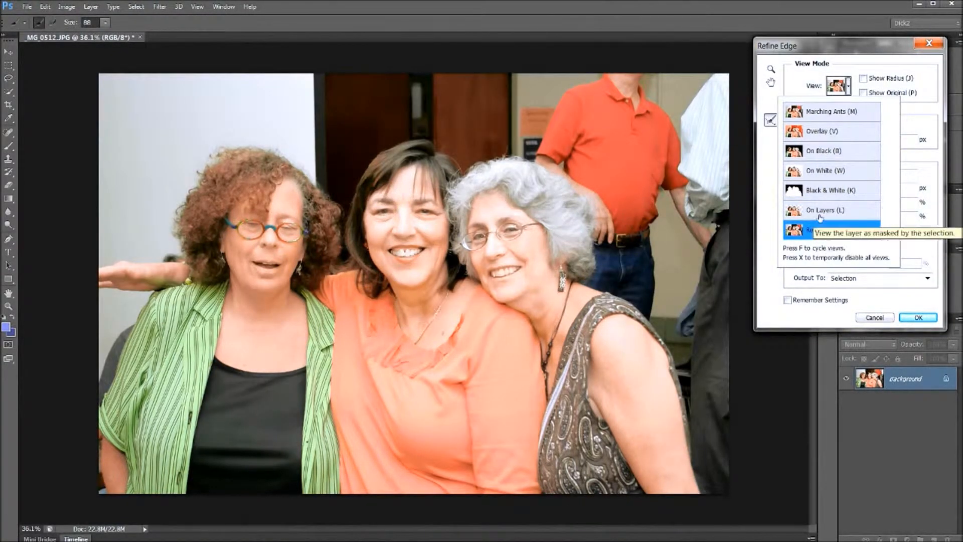
left_click(820, 216)
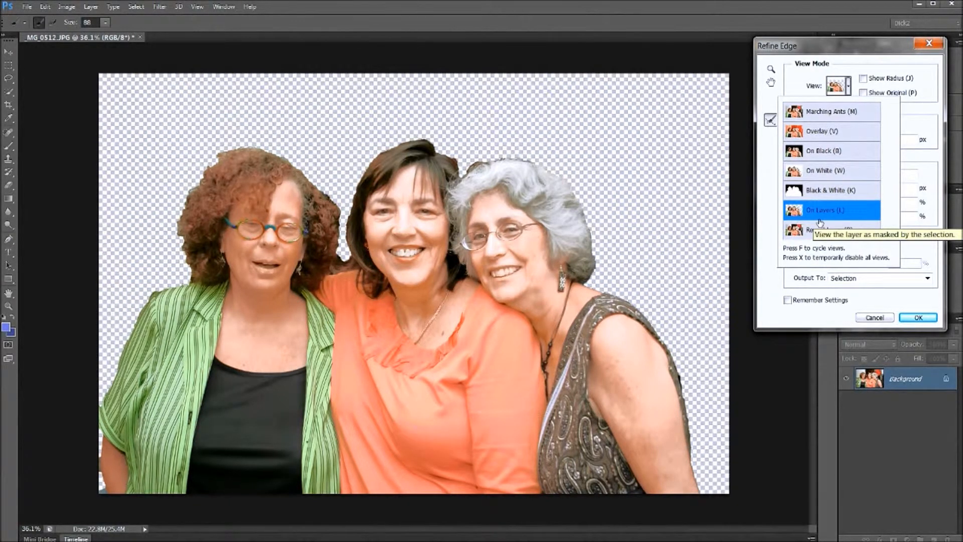
left_click(816, 192)
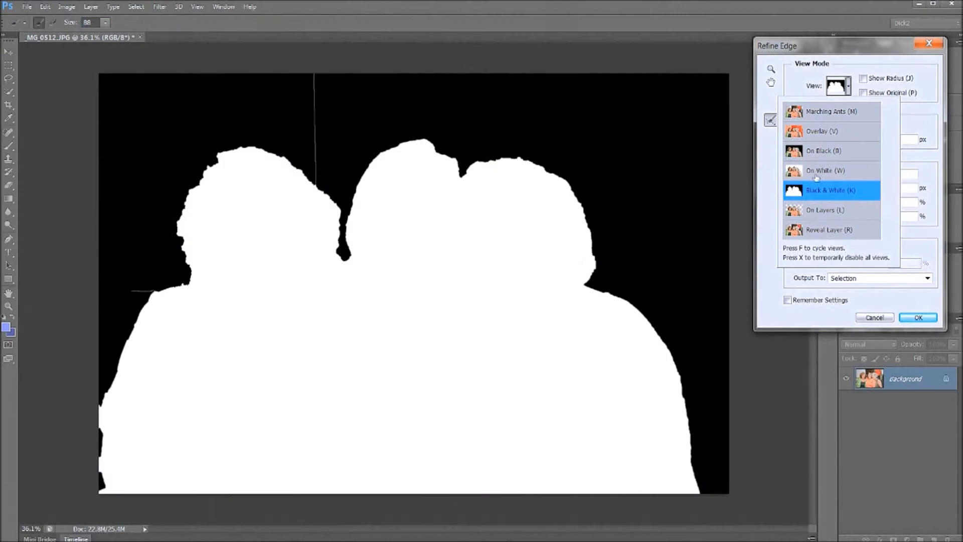
left_click(814, 153)
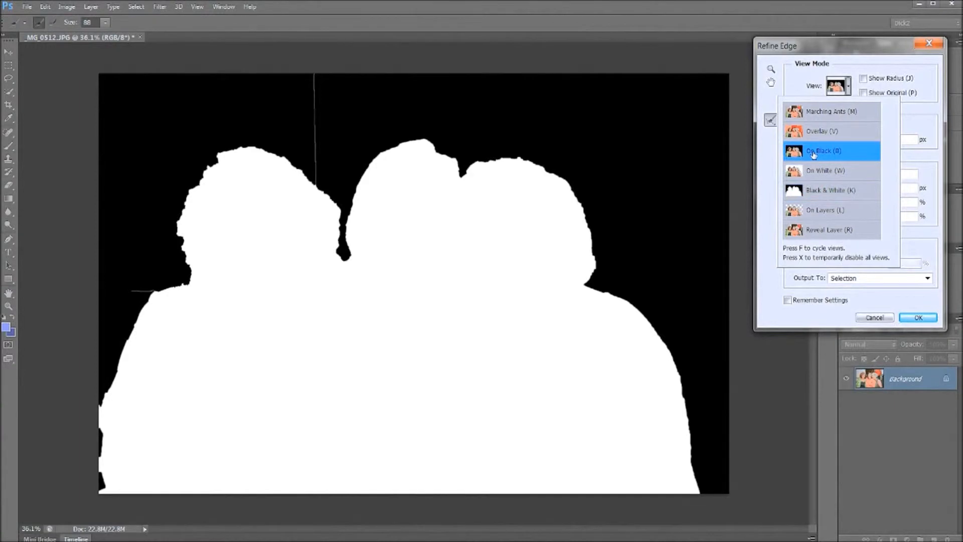
left_click(807, 74)
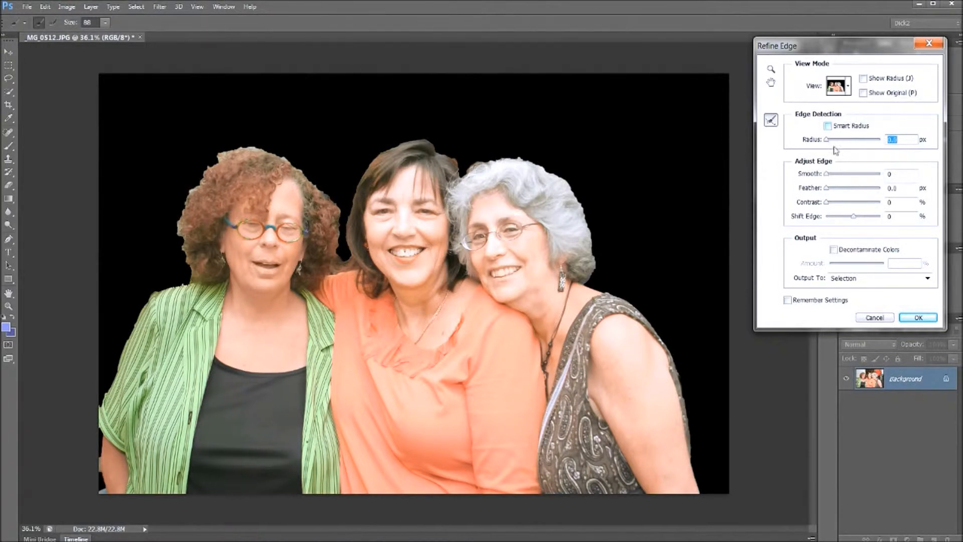
Try a small and a near-maximum edge detection radius, and bring the radius back down to a few pixels.
left_click_drag(829, 143, 833, 143)
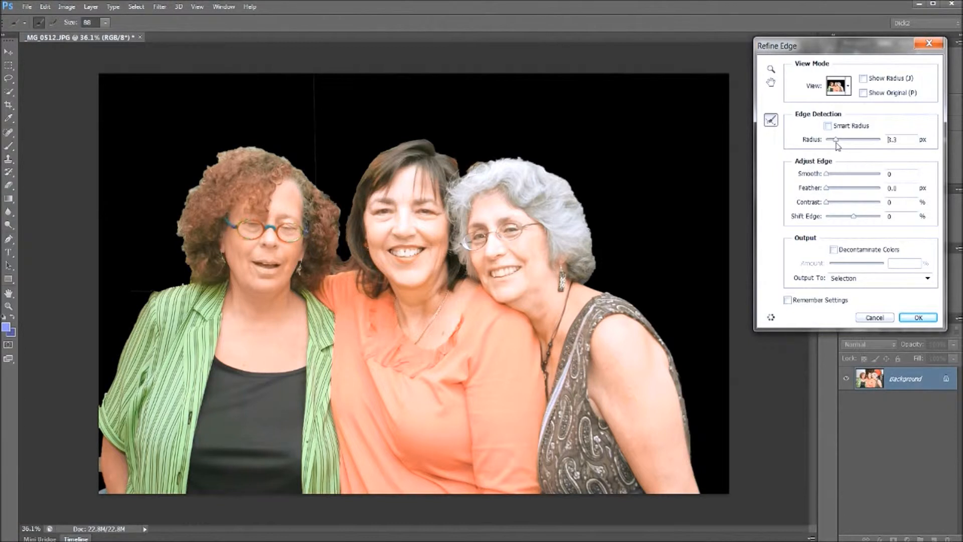
left_click_drag(845, 140, 878, 140)
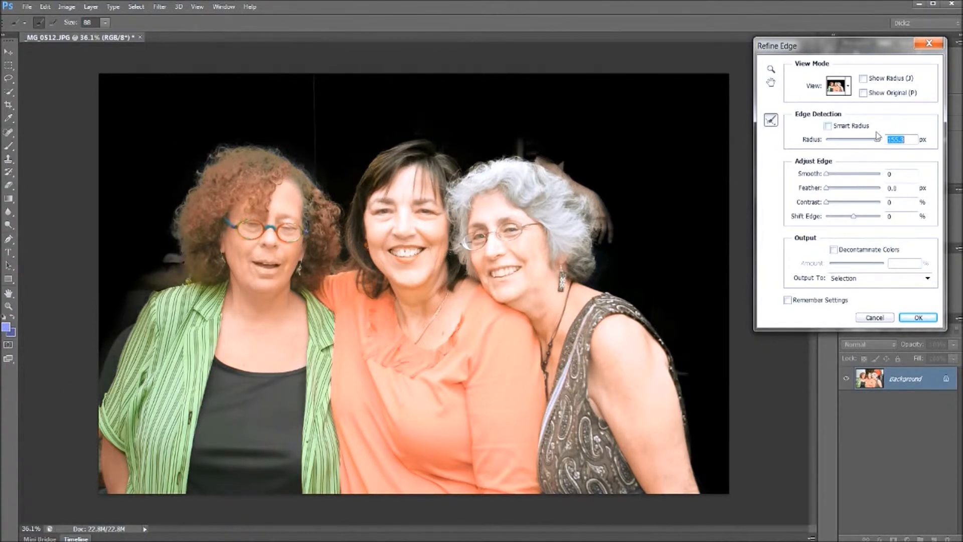
left_click_drag(876, 143, 841, 146)
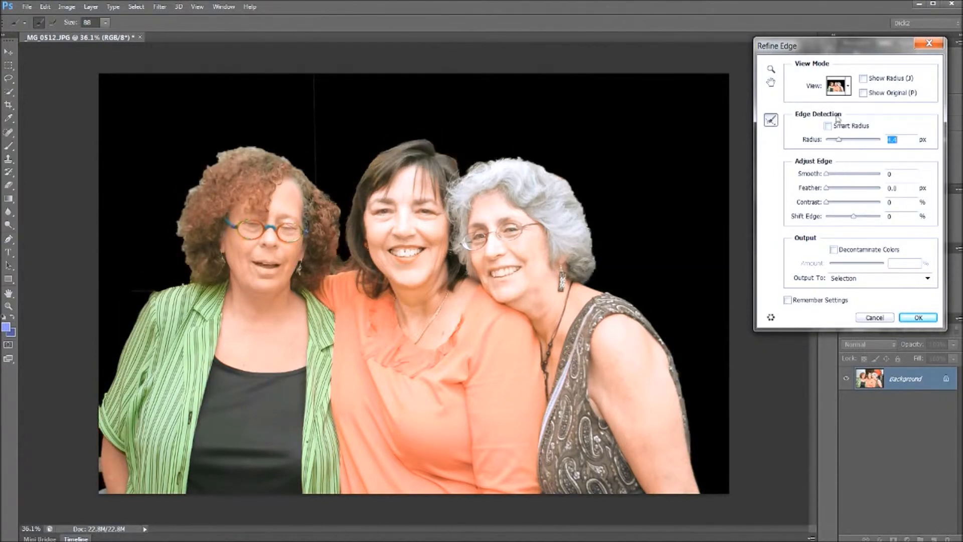
Enable Smart Radius and set the edge detection radius to 23.2 px while checking the border width with Show Radius.
left_click(829, 127)
left_click(863, 79)
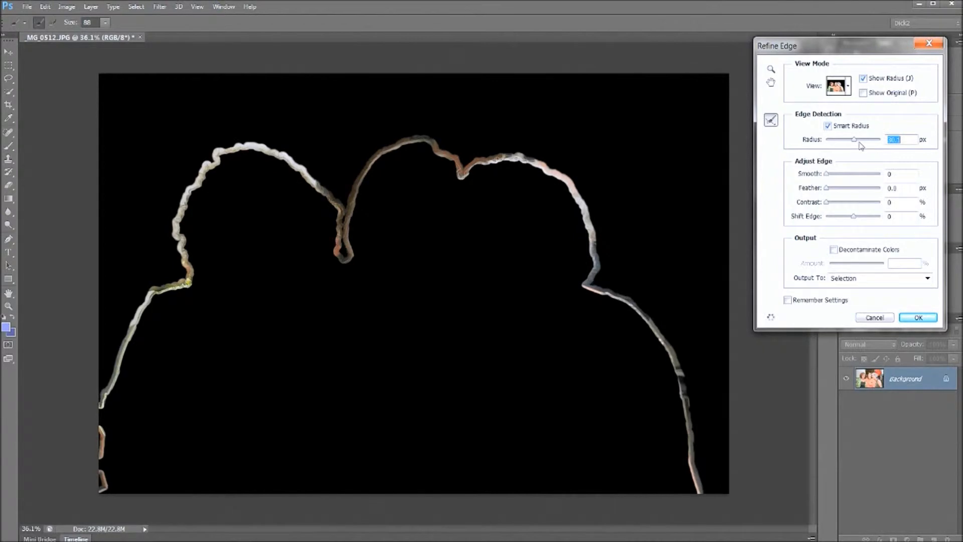
left_click_drag(853, 139, 859, 143)
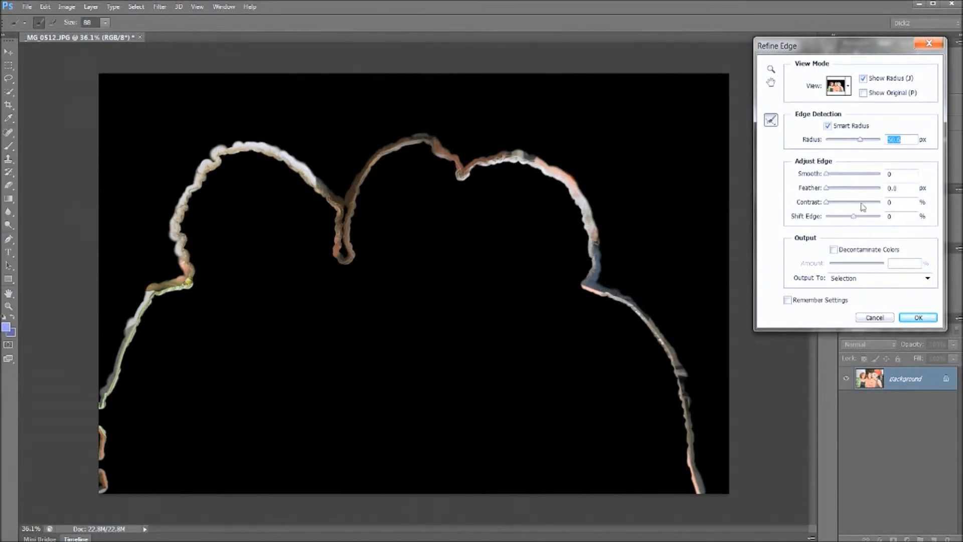
left_click_drag(860, 139, 858, 140)
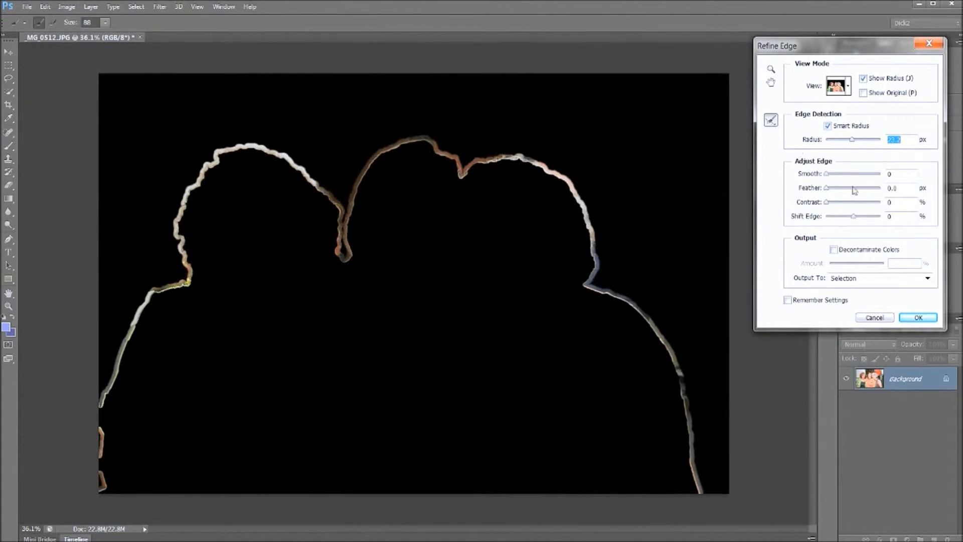
left_click(863, 80)
left_click(863, 80)
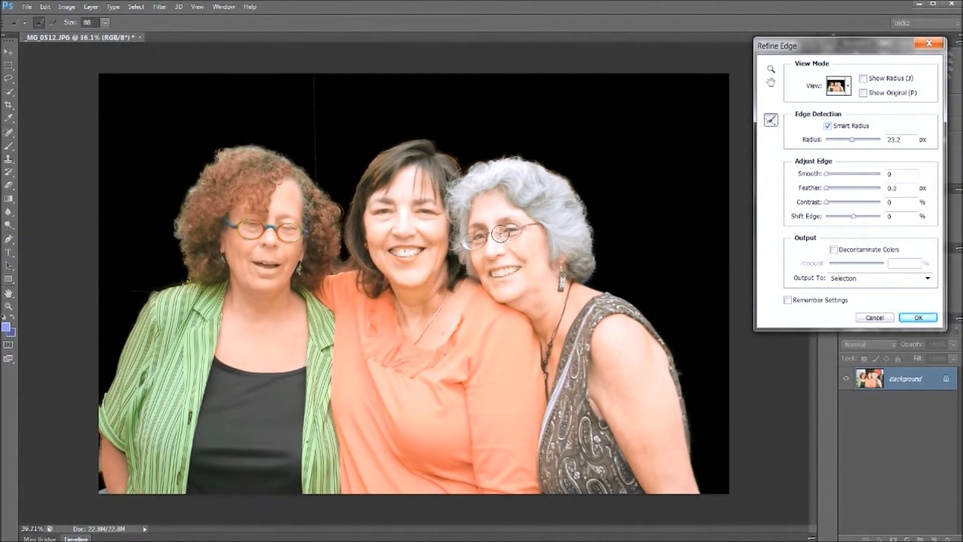
Examine the dark-haired and gray-haired women's hair edges up close, comparing the cutout with the radius display.
scroll(501, 234, "up", 3)
scroll(518, 271, "up", 2)
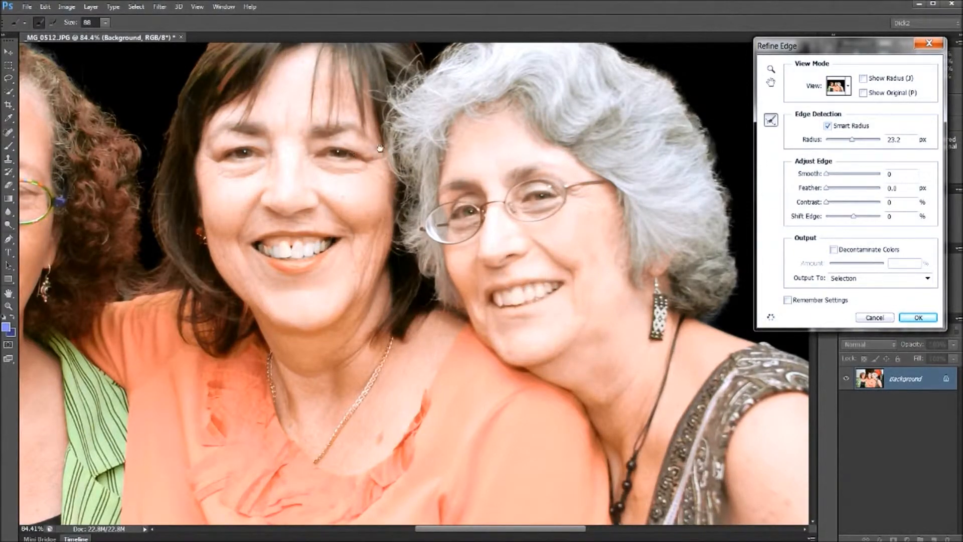
key("space")
key("j")
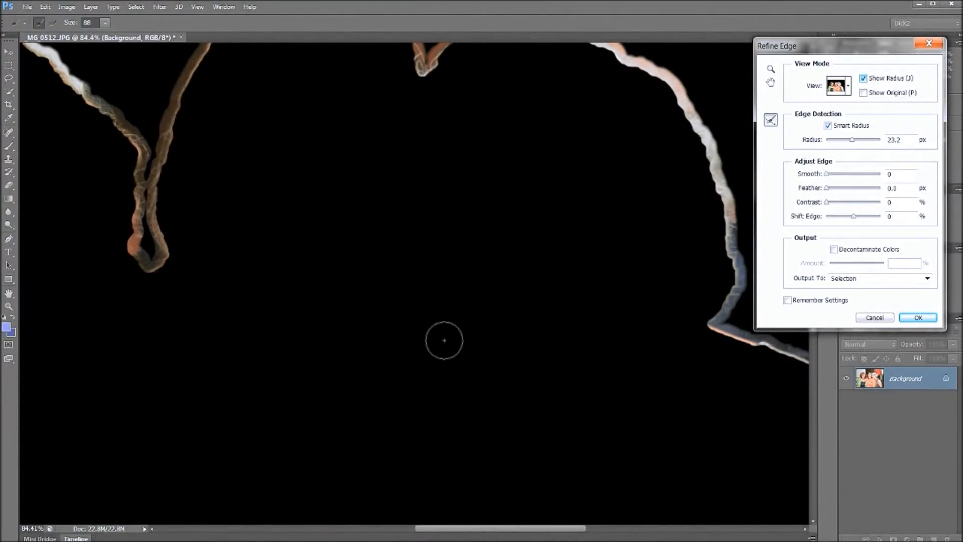
key("j")
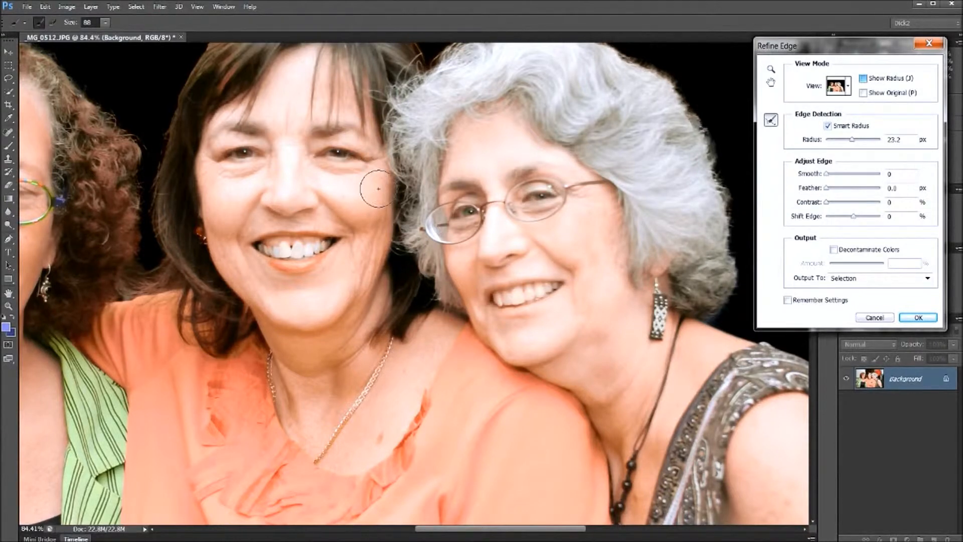
key("j")
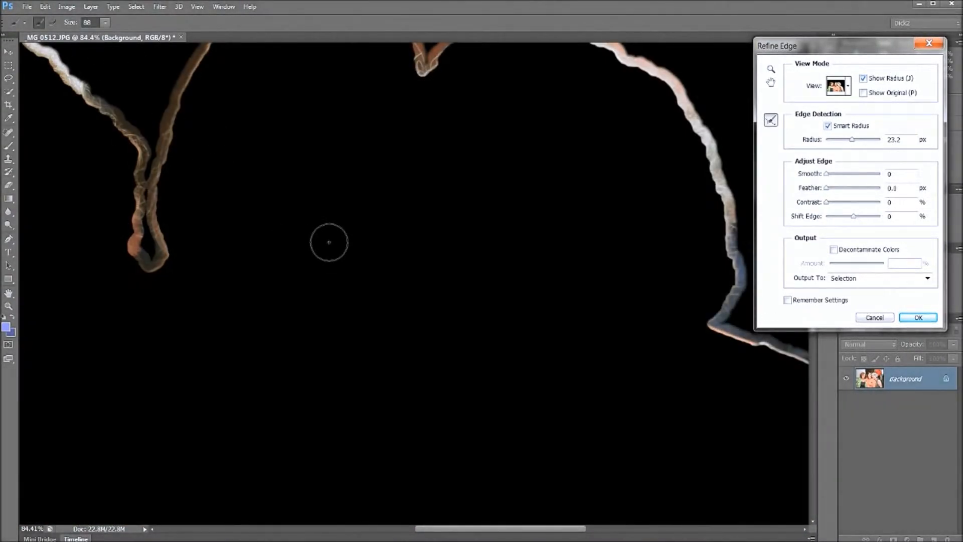
key("j")
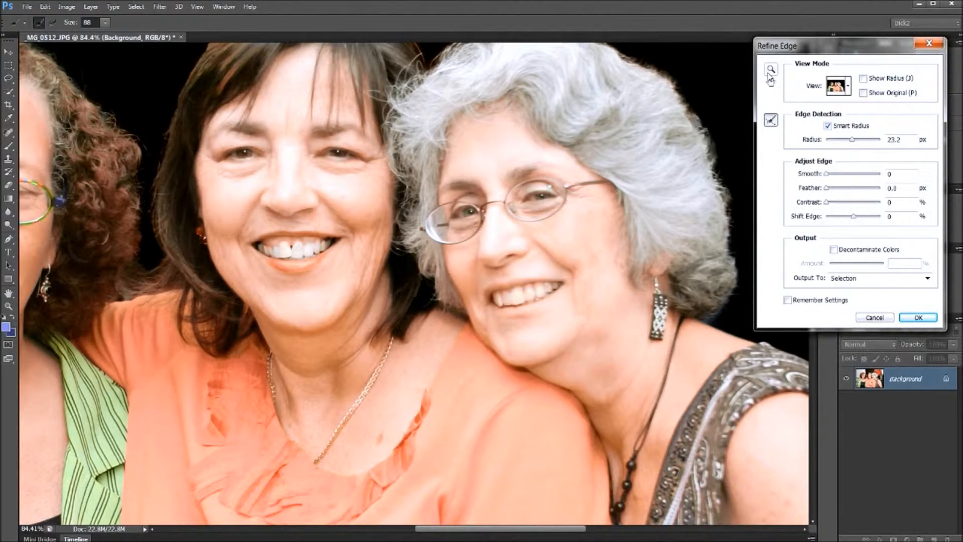
Try the Refine Radius brush along the gray-haired woman's outer hair edge, and erase that refinement.
left_click(772, 83)
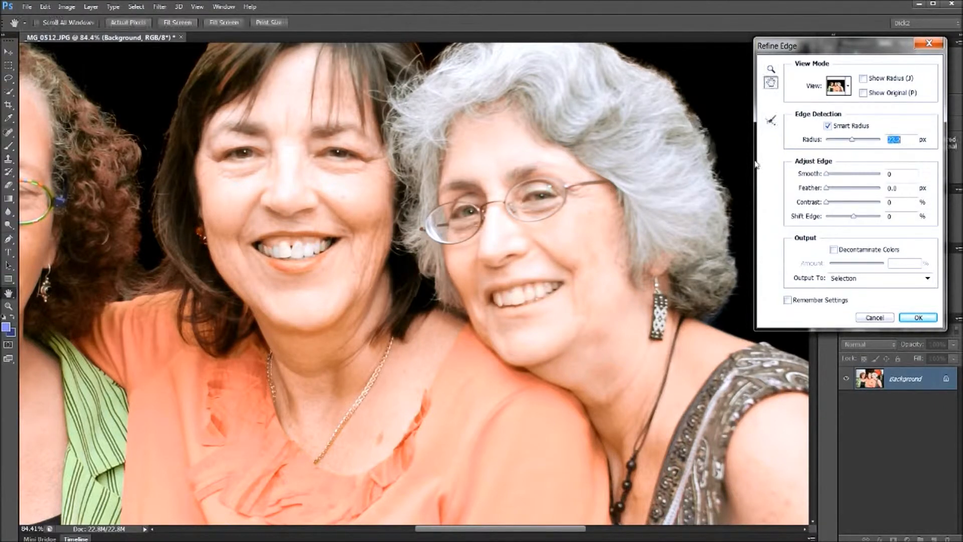
left_click_drag(400, 193, 304, 298)
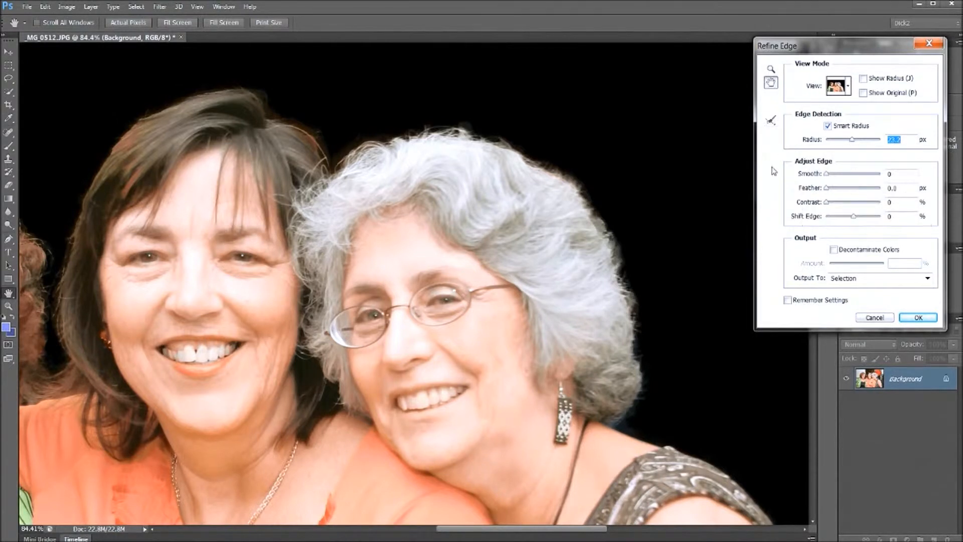
left_click(771, 120)
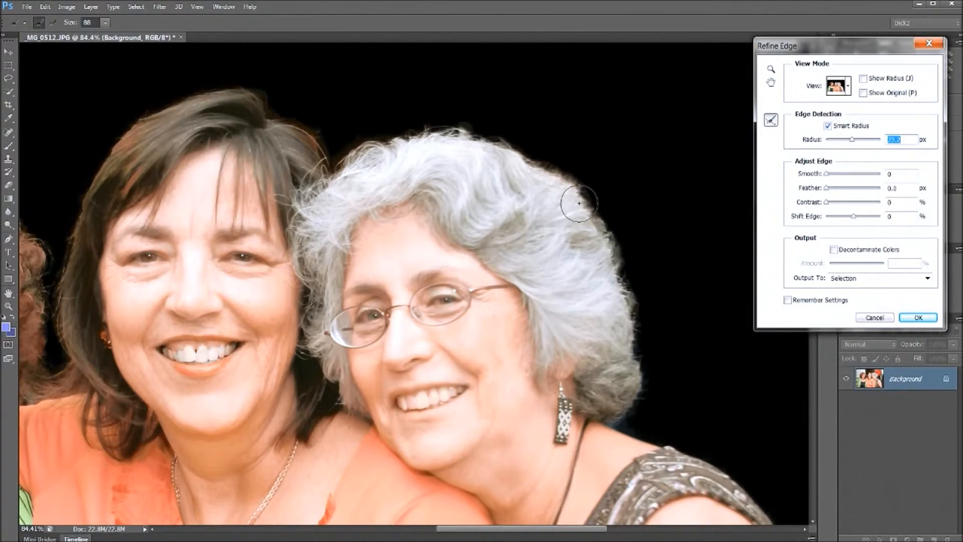
mouse_move(579, 203)
left_mouse_down()
mouse_move(617, 281)
mouse_move(613, 256)
mouse_move(619, 285)
mouse_move(622, 276)
mouse_move(632, 363)
mouse_move(616, 335)
left_mouse_up()
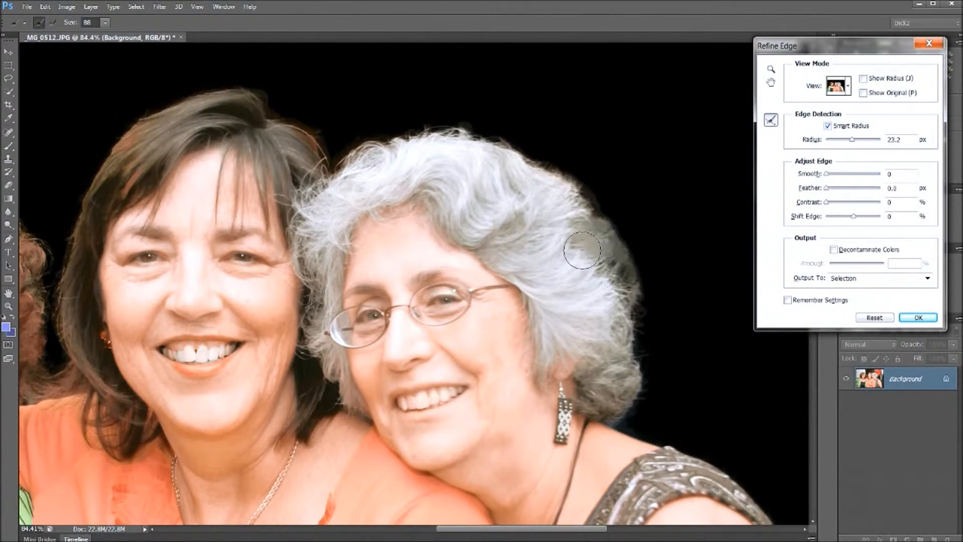
mouse_move(577, 248)
left_mouse_down()
mouse_move(584, 237)
mouse_move(596, 246)
mouse_move(625, 289)
mouse_move(615, 325)
mouse_move(597, 325)
left_mouse_up()
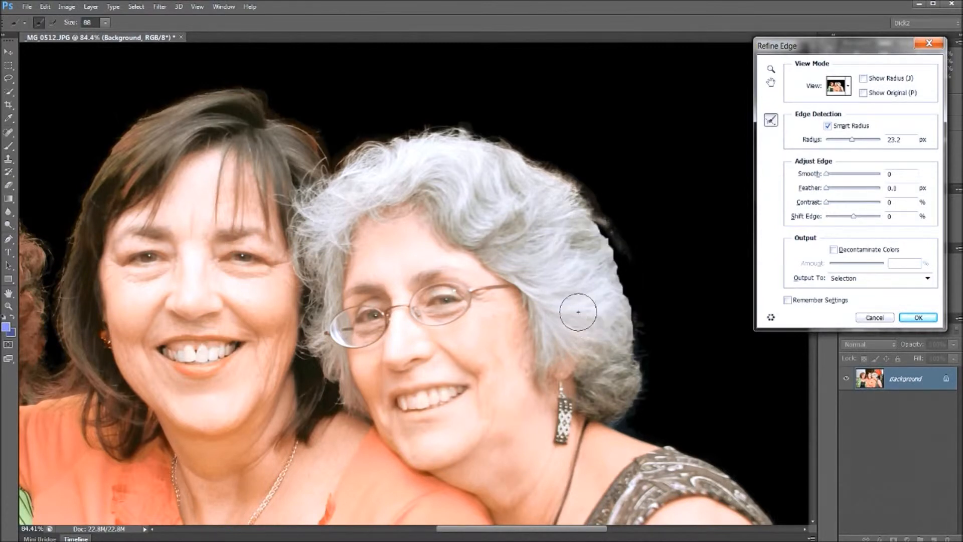
Repaint the gray-haired woman's outer hair edge with the Refine Radius brush, down to the hair above her shoulder.
left_click_drag(597, 236, 630, 340)
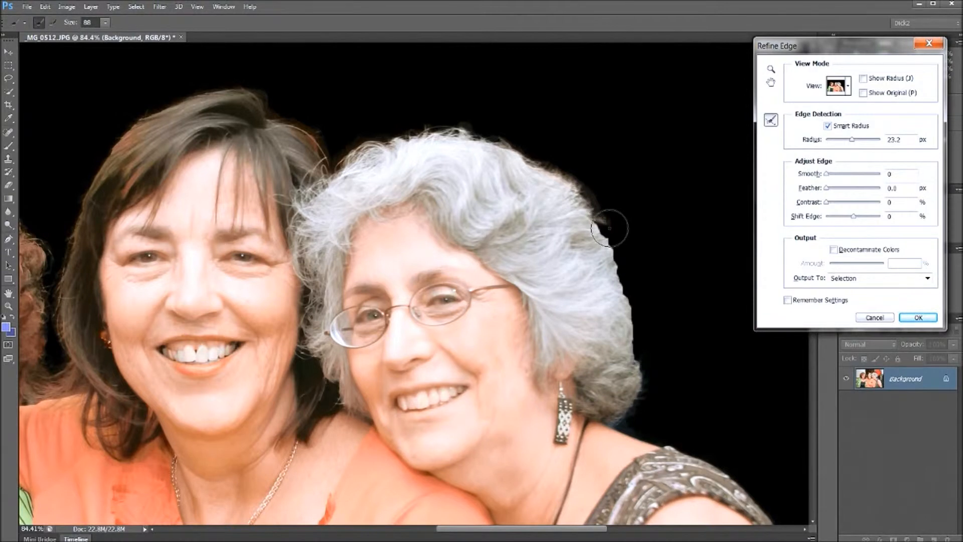
mouse_move(602, 220)
left_mouse_down()
mouse_move(633, 298)
mouse_move(628, 275)
left_mouse_up()
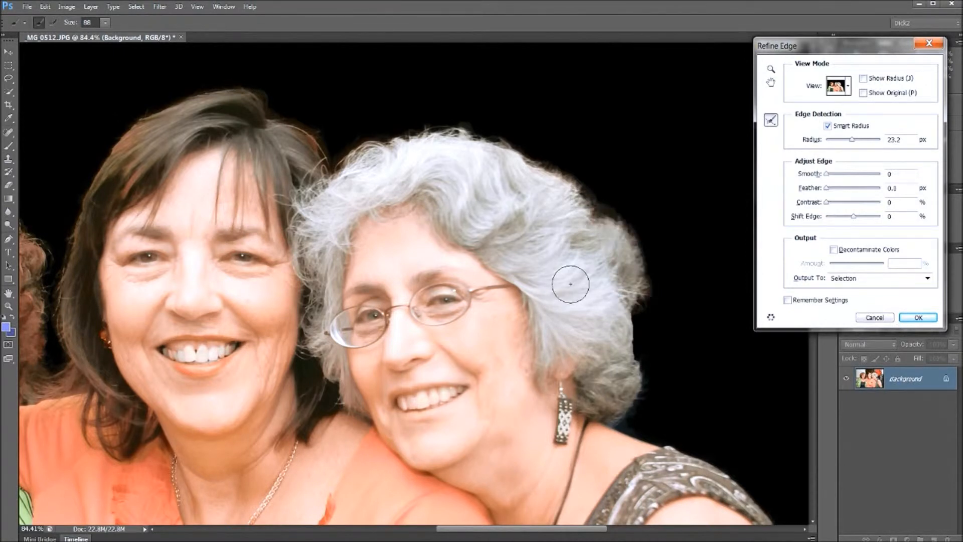
mouse_move(597, 196)
left_mouse_down()
mouse_move(619, 243)
mouse_move(615, 287)
left_mouse_up()
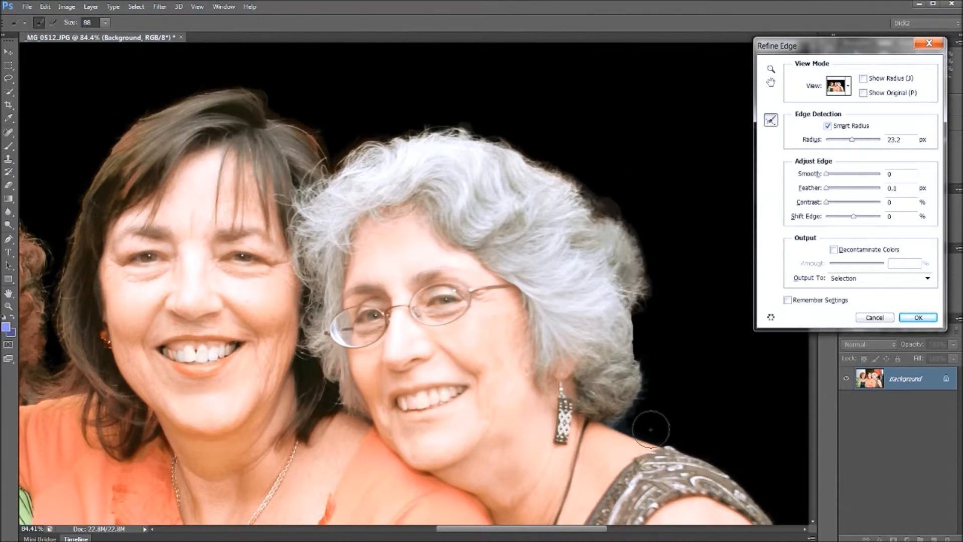
mouse_move(653, 384)
left_mouse_down()
mouse_move(622, 289)
mouse_move(634, 308)
left_mouse_up()
mouse_move(623, 385)
left_mouse_down()
mouse_move(631, 387)
mouse_move(611, 324)
mouse_move(628, 316)
mouse_move(644, 331)
mouse_move(632, 339)
left_mouse_up()
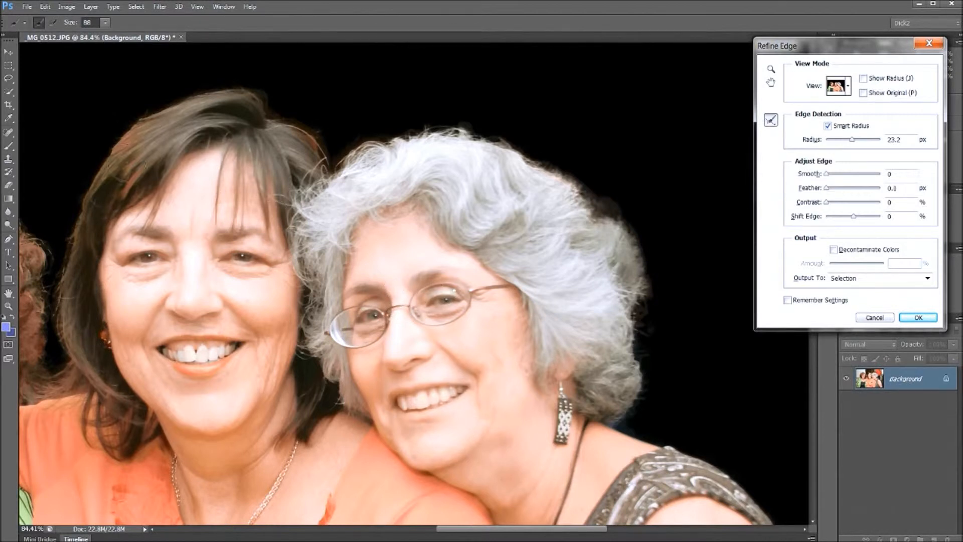
Refine the dark-haired woman's hair edge with the Refine Radius brush, over the crown and down both sides of her head.
left_click_drag(265, 200, 387, 261)
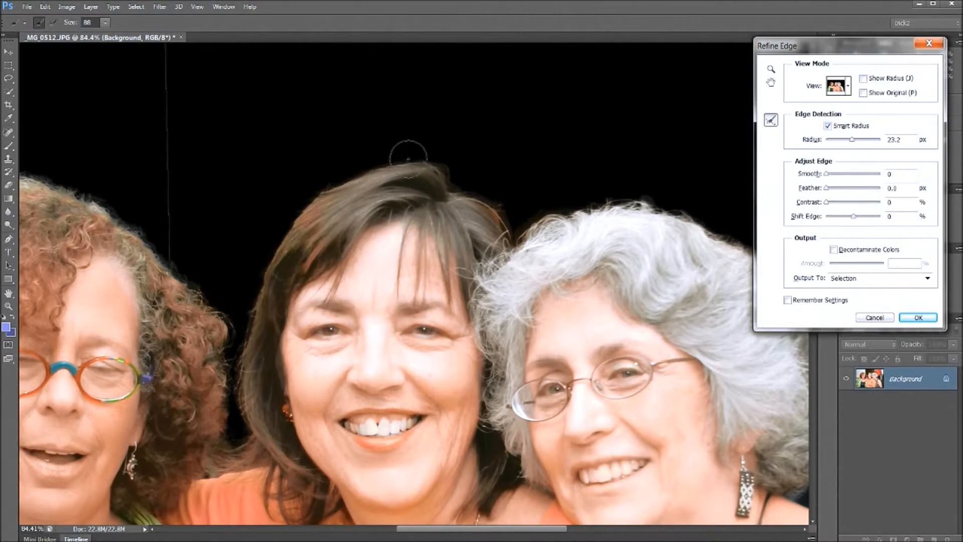
mouse_move(416, 164)
left_mouse_down()
mouse_move(348, 175)
mouse_move(307, 205)
mouse_move(288, 225)
mouse_move(260, 297)
left_mouse_up()
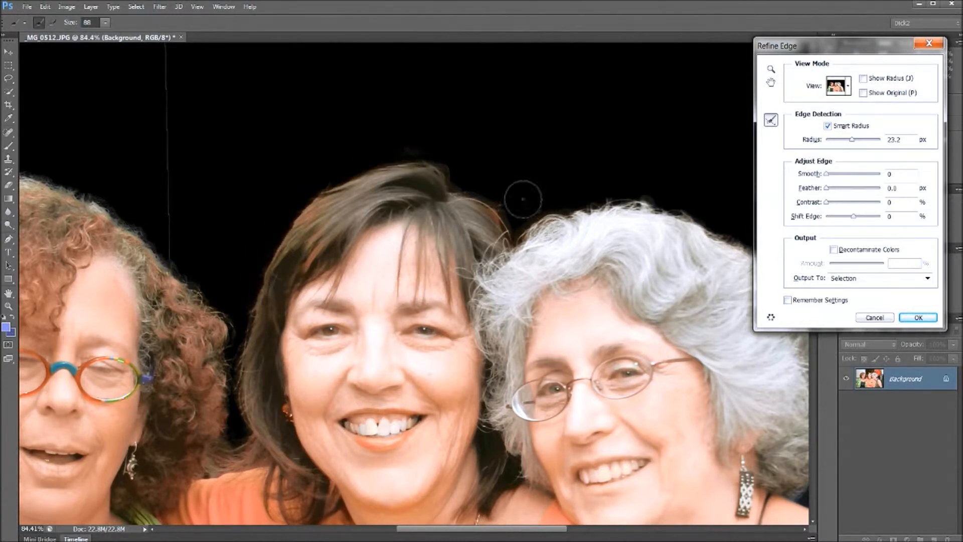
left_click_drag(462, 200, 465, 203)
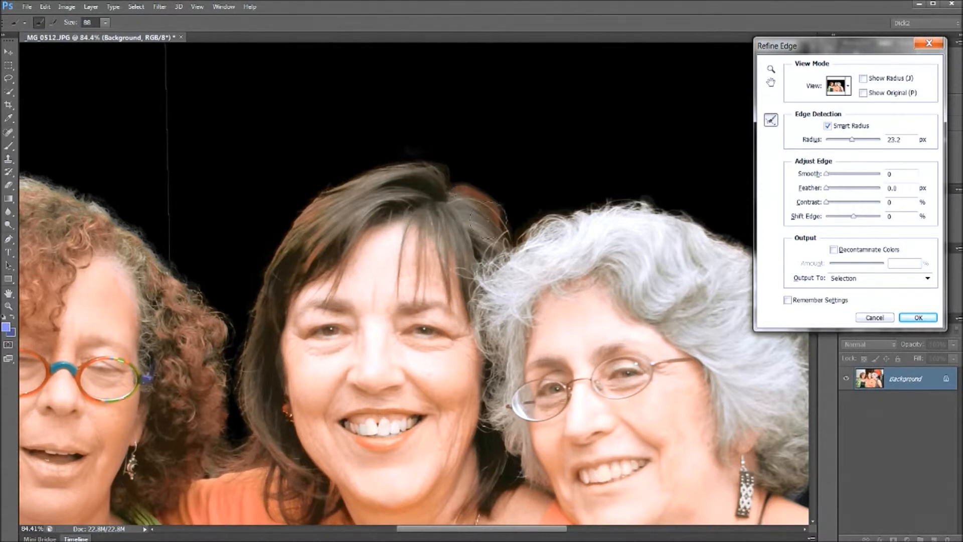
left_click_drag(497, 230, 504, 246)
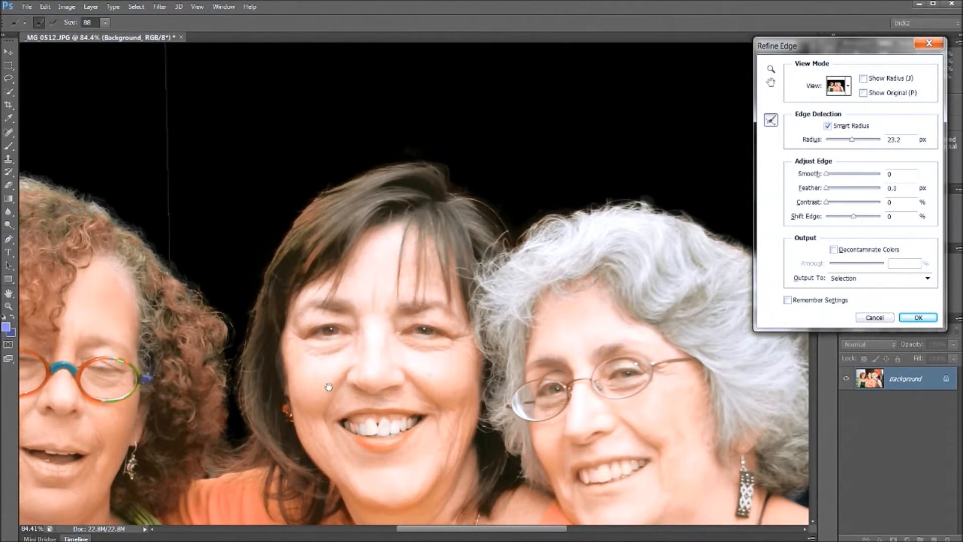
Refine the curly-haired woman's hair edge with the Refine Radius brush, over the crown and down the outer side of her head.
left_click_drag(331, 379, 464, 241)
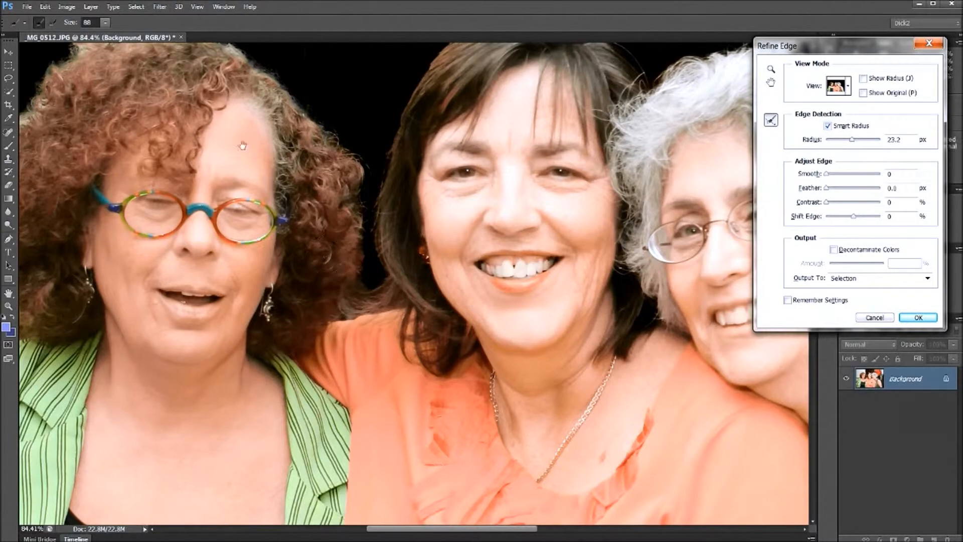
left_click_drag(243, 146, 406, 299)
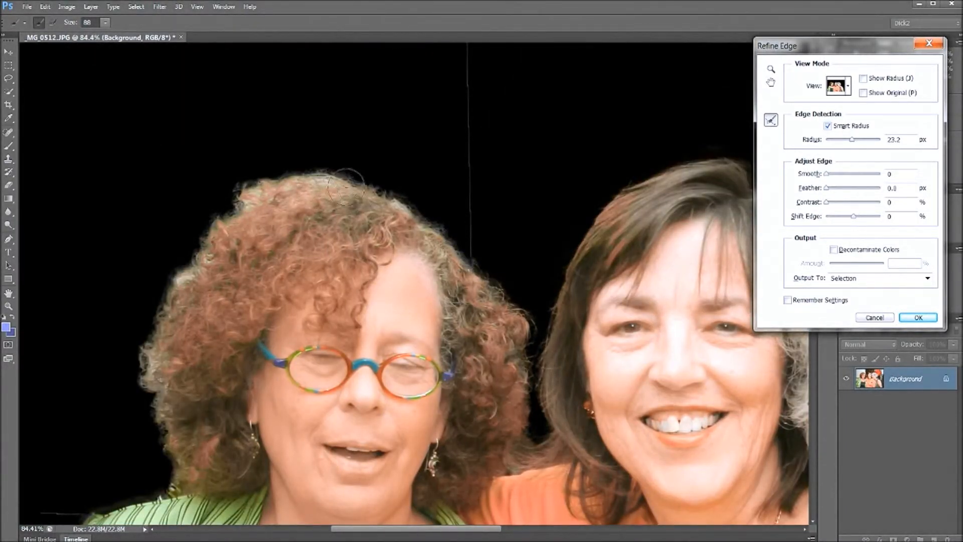
mouse_move(338, 183)
left_mouse_down()
mouse_move(396, 208)
mouse_move(454, 278)
left_mouse_up()
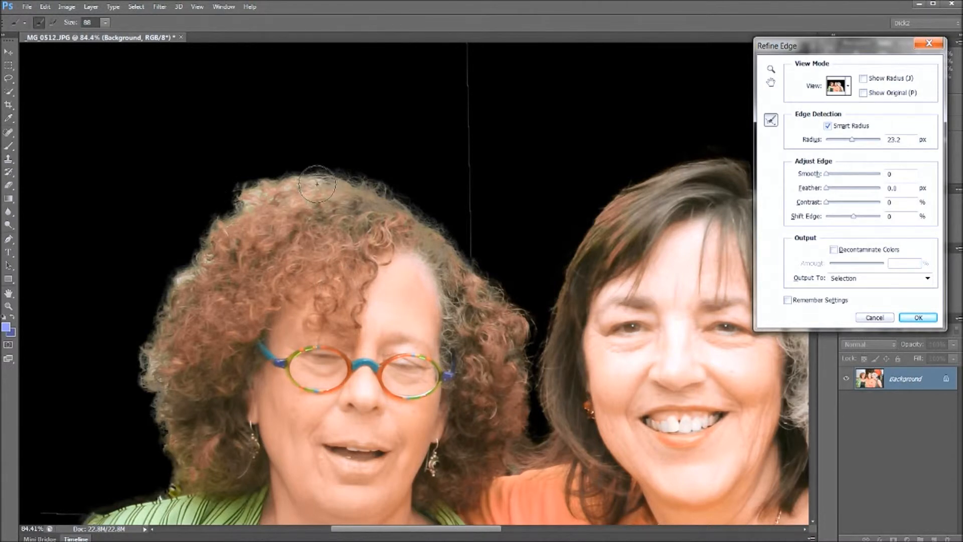
mouse_move(317, 184)
left_mouse_down()
mouse_move(324, 176)
mouse_move(246, 194)
mouse_move(228, 228)
left_mouse_up()
left_click_drag(202, 268, 168, 290)
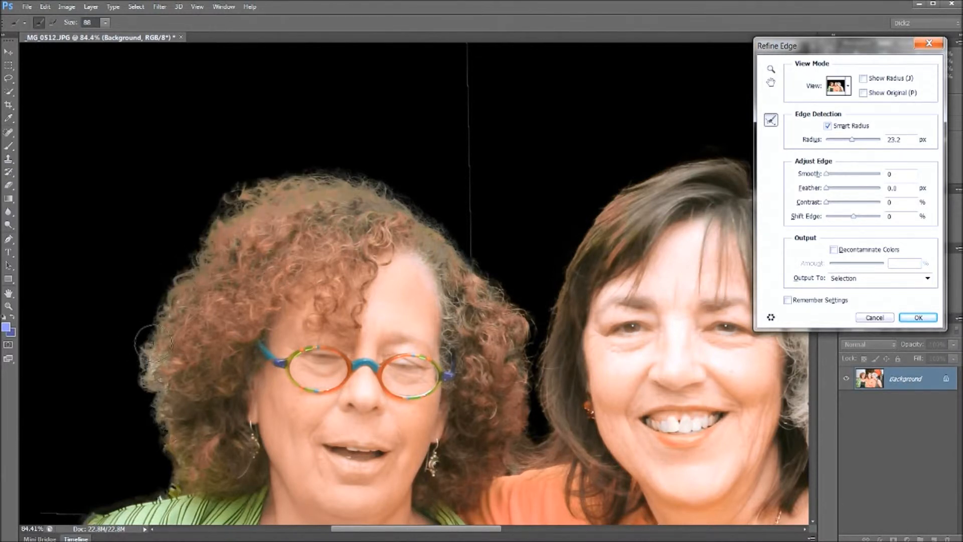
mouse_move(161, 345)
left_mouse_down()
mouse_move(152, 347)
mouse_move(163, 402)
mouse_move(181, 447)
left_mouse_up()
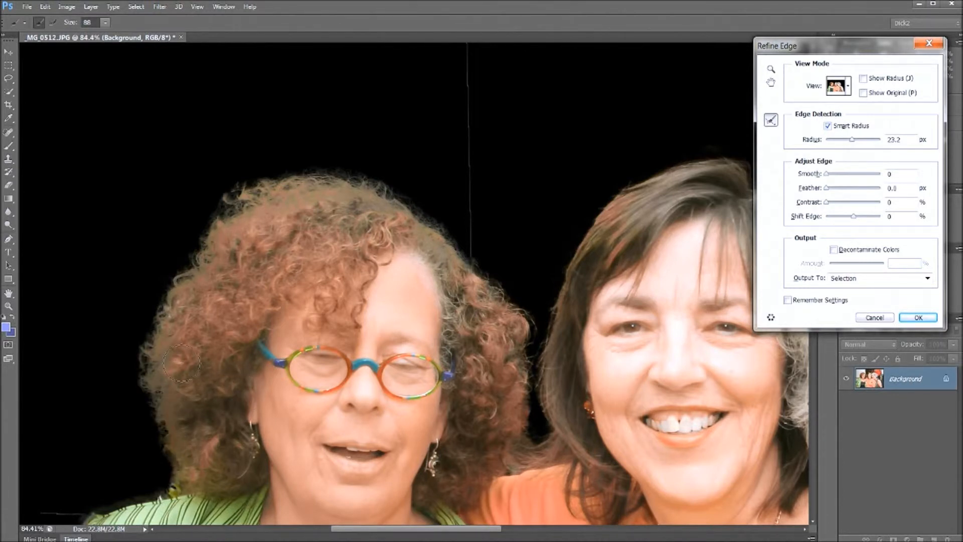
mouse_move(177, 347)
left_mouse_down()
mouse_move(179, 407)
mouse_move(199, 424)
mouse_move(199, 290)
mouse_move(246, 228)
mouse_move(321, 206)
mouse_move(371, 225)
left_mouse_up()
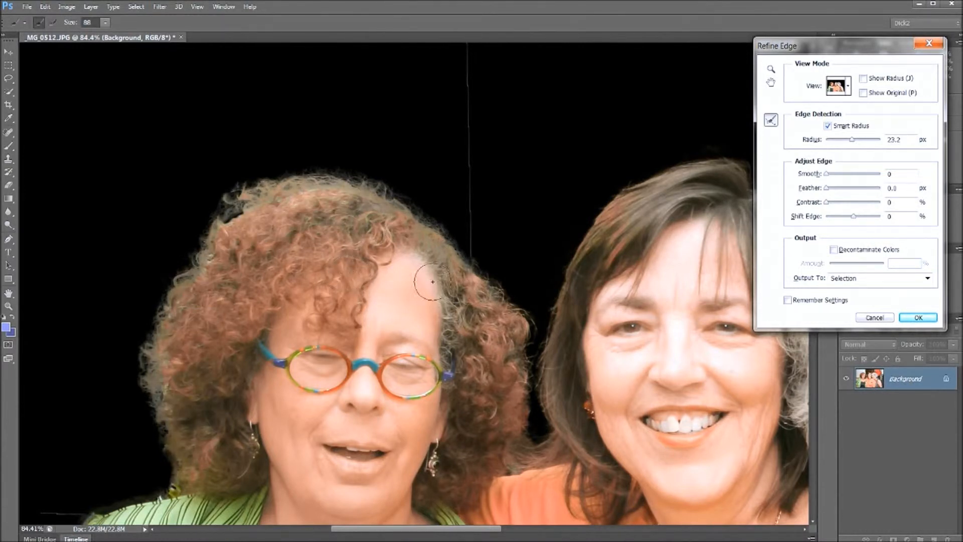
left_click_drag(407, 243, 451, 283)
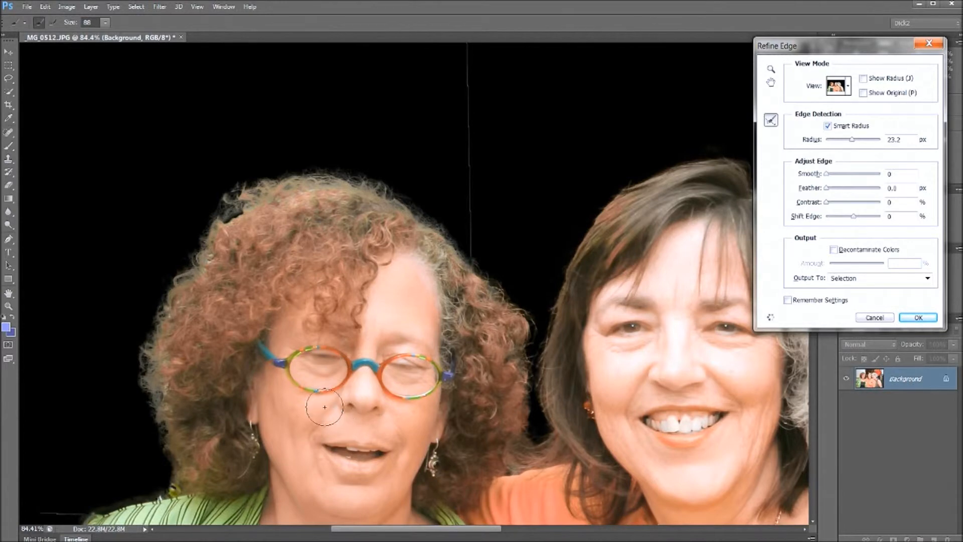
Try to clean up the stray edge above the green-shirted shoulder with the Refine Radius brush.
left_click_drag(234, 402, 328, 164)
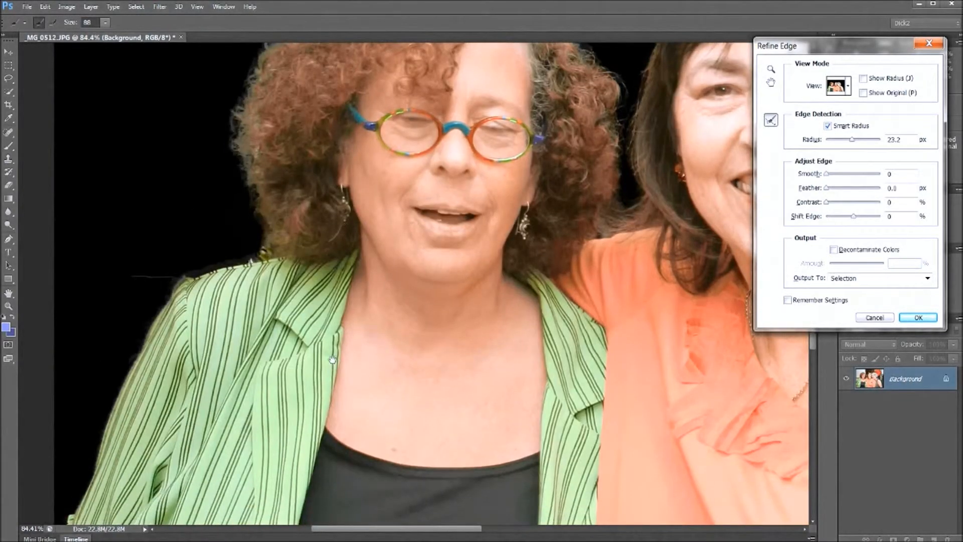
left_click_drag(240, 373, 271, 346)
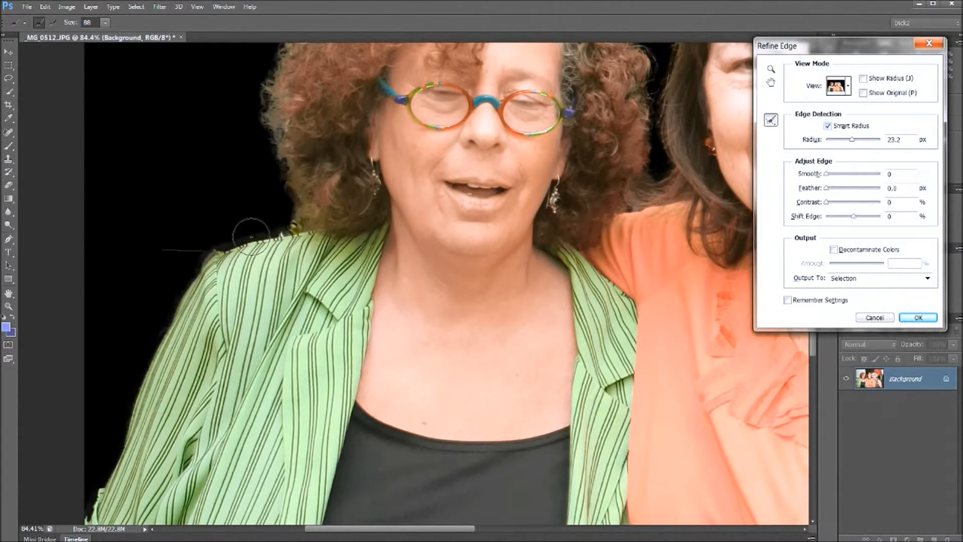
left_click_drag(251, 234, 285, 215)
left_click(285, 215)
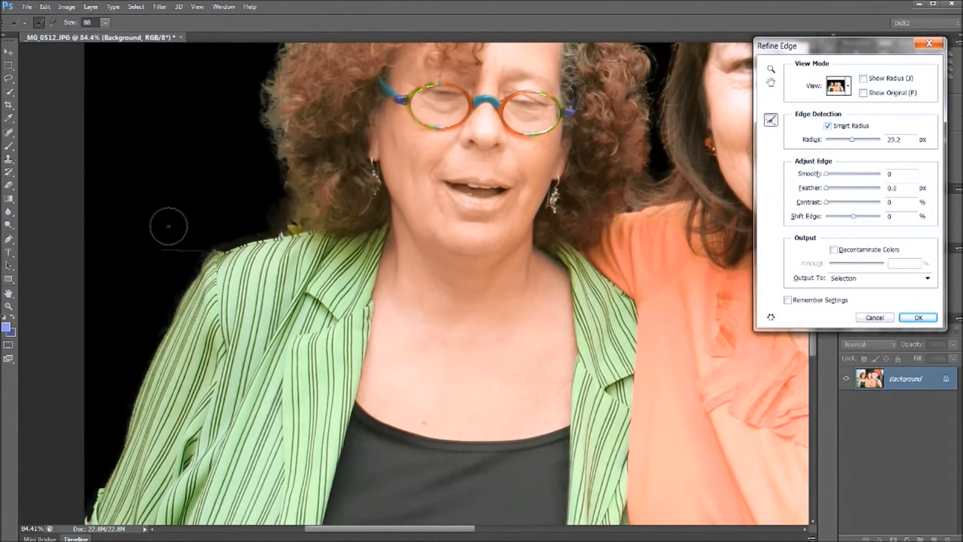
mouse_move(274, 231)
left_mouse_down()
mouse_move(225, 250)
mouse_move(191, 303)
mouse_move(152, 283)
left_mouse_up()
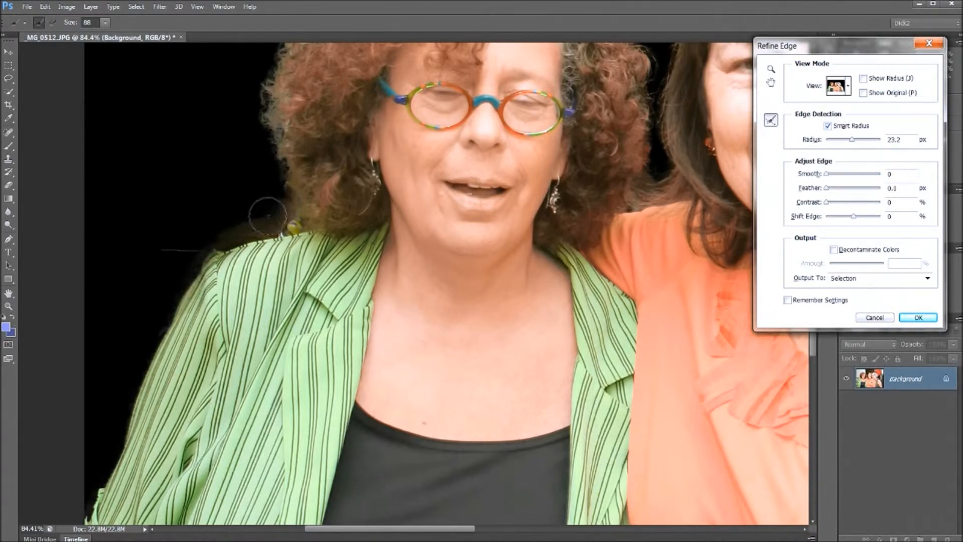
left_click_drag(271, 211, 153, 258)
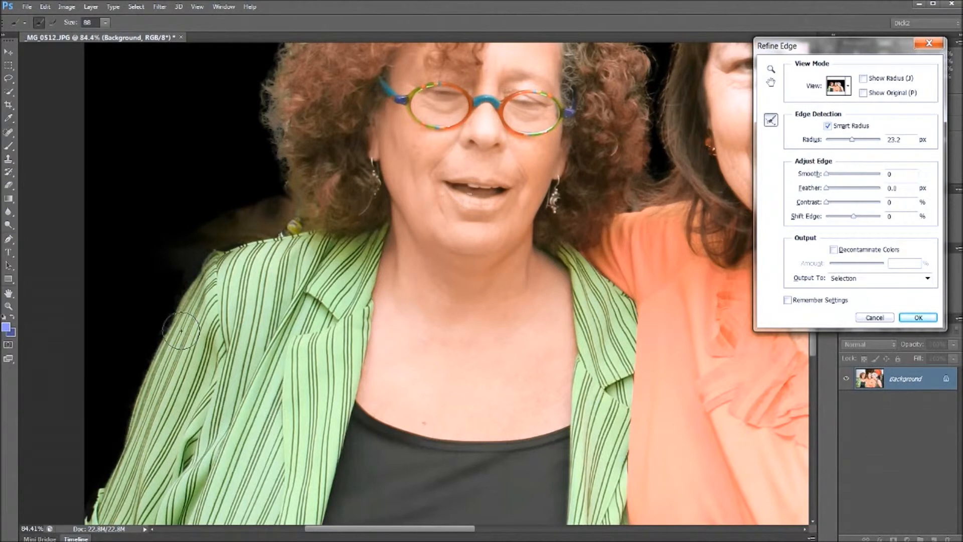
Erase the refinement painted above the green-shirted shoulder, retouching the edge beside the stray line.
key("alt")
mouse_move(242, 219)
left_mouse_down()
mouse_move(275, 210)
mouse_move(191, 211)
left_mouse_up()
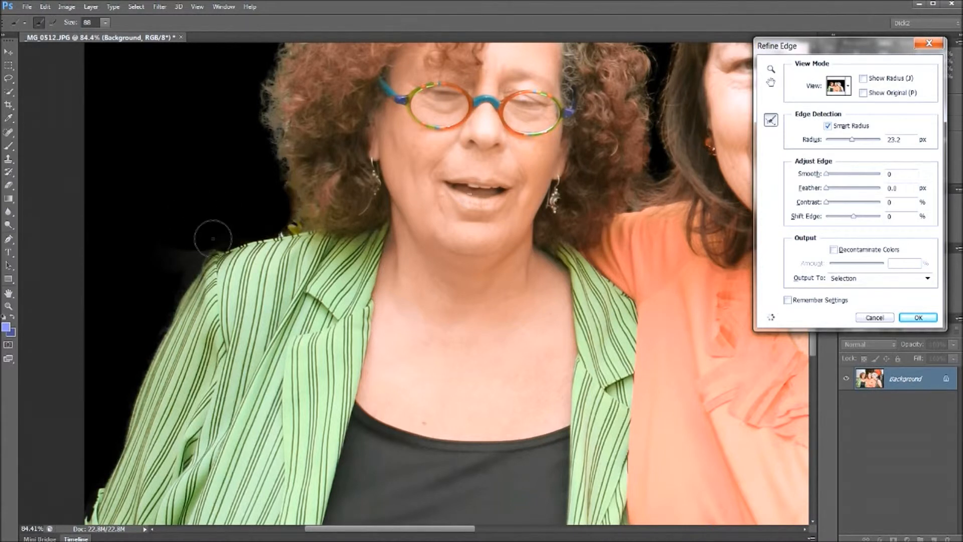
left_click_drag(206, 236, 188, 252)
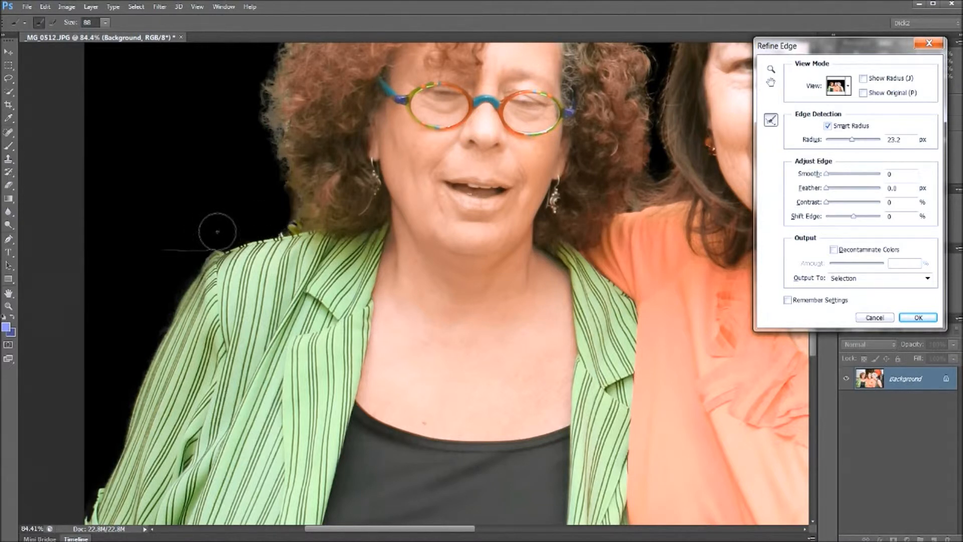
left_click(229, 264, "alt")
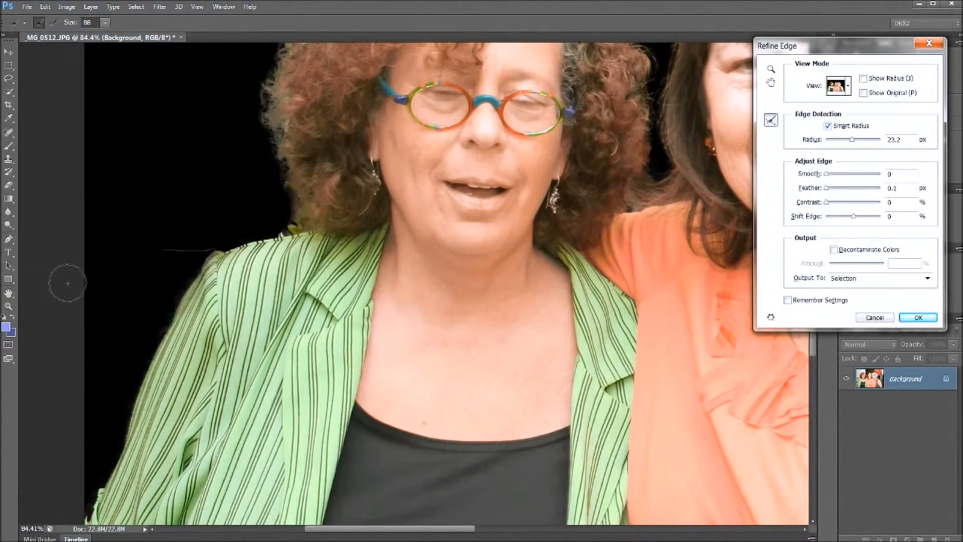
Refine the edge of the green sleeve cuff and bare arm with the Refine Radius brush, down to the photo's lower corner.
left_click_drag(151, 210, 209, 120)
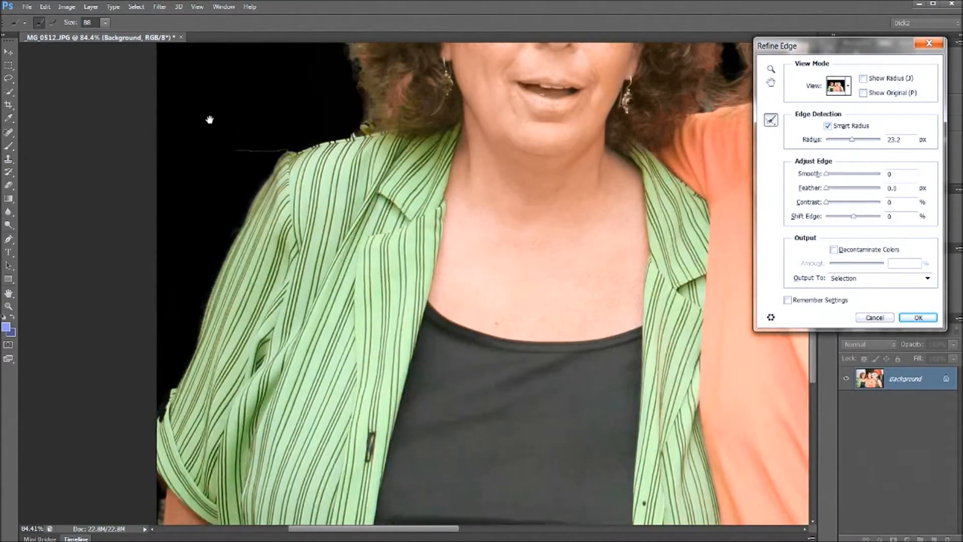
left_click_drag(181, 228, 232, 129)
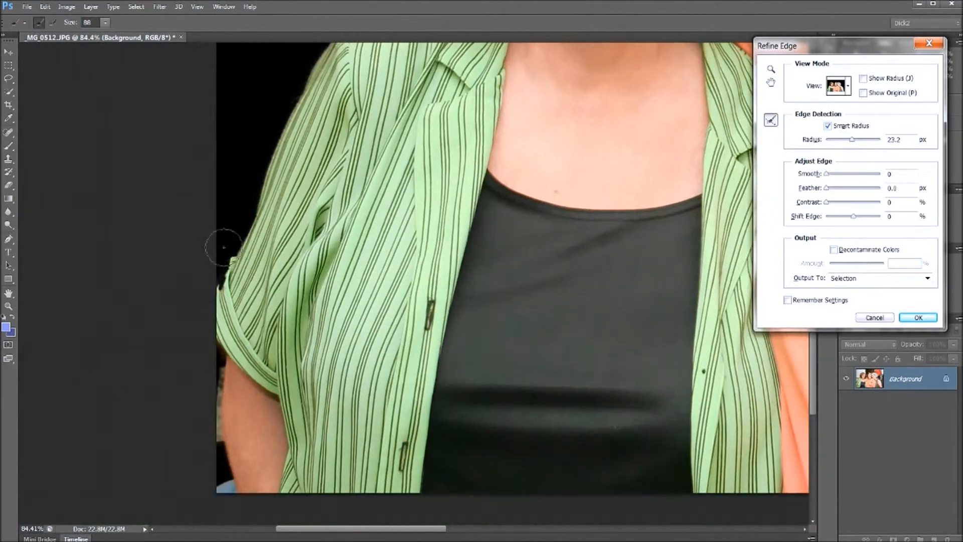
mouse_move(245, 300)
left_mouse_down()
mouse_move(217, 283)
mouse_move(228, 289)
mouse_move(220, 284)
mouse_move(246, 254)
left_mouse_up()
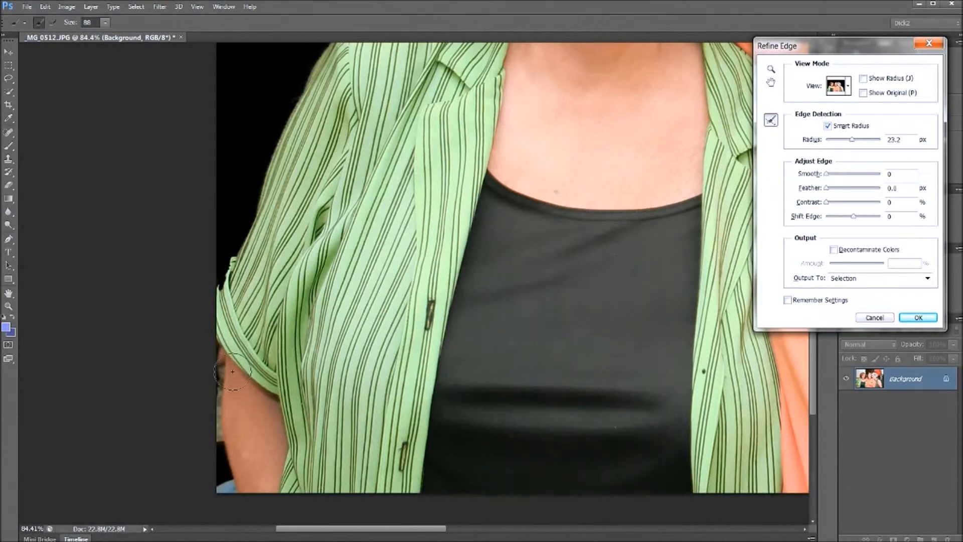
left_click_drag(227, 417, 236, 498)
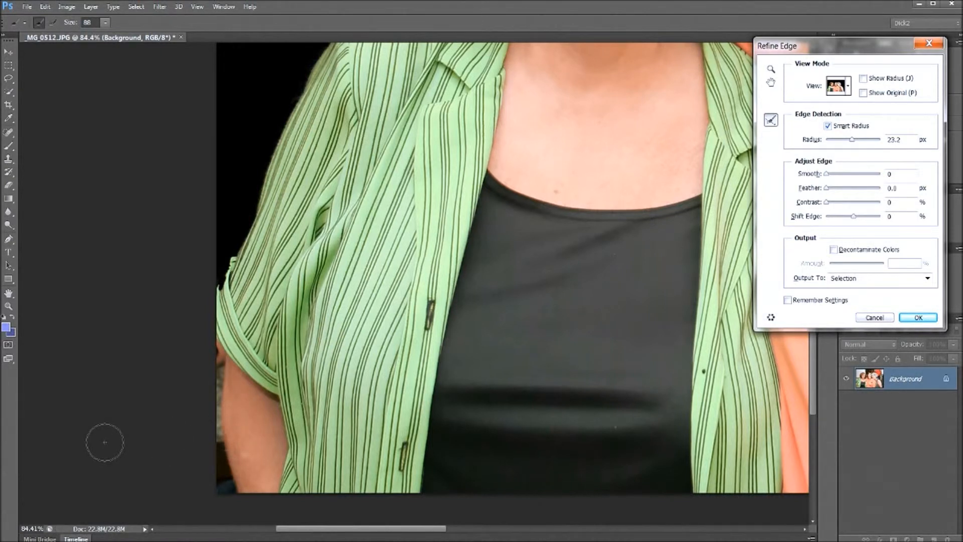
left_click_drag(228, 379, 234, 432)
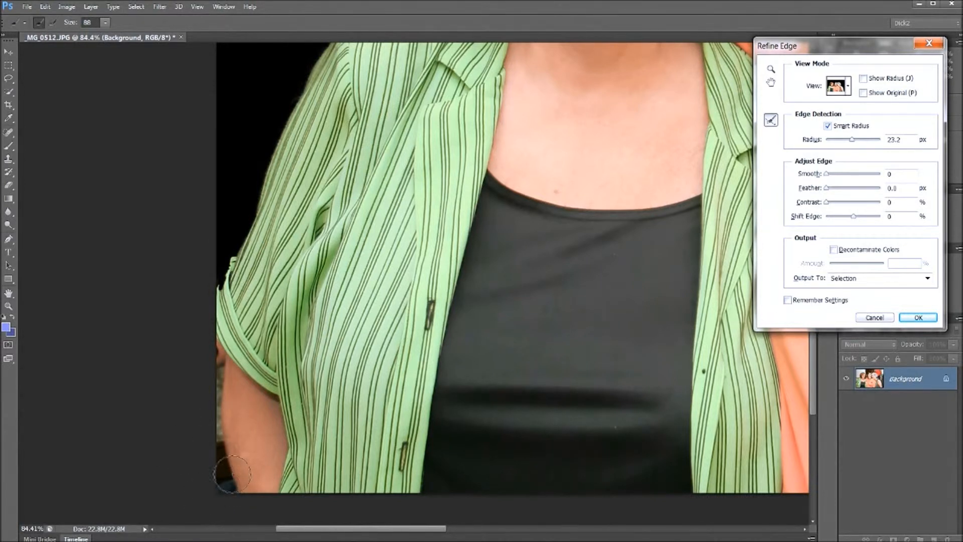
mouse_move(225, 480)
left_mouse_down()
mouse_move(226, 498)
mouse_move(161, 492)
left_mouse_up()
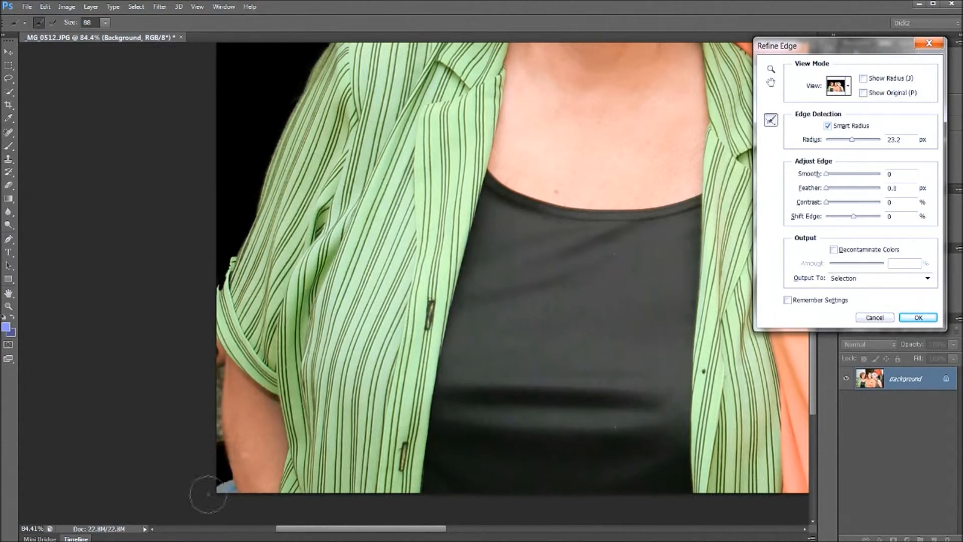
left_click_drag(227, 500, 174, 492)
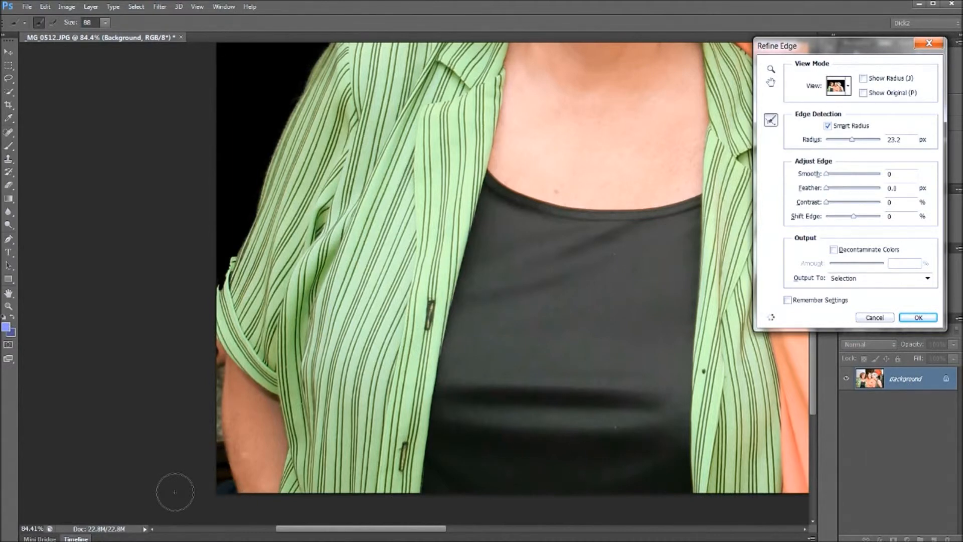
Enable Decontaminate Colors and output the refined selection as a New Layer with Layer Mask.
scroll(477, 326, "up", 1)
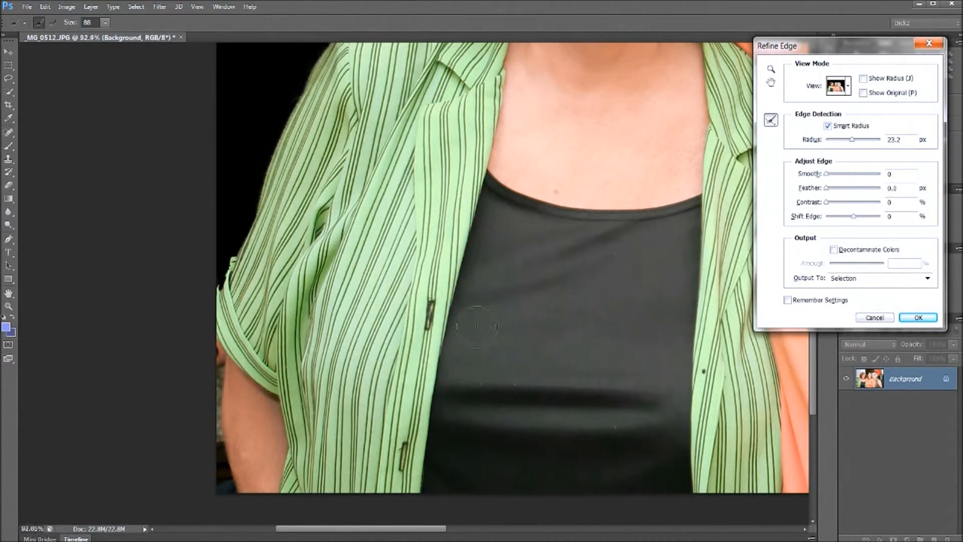
scroll(476, 326, "down", 4)
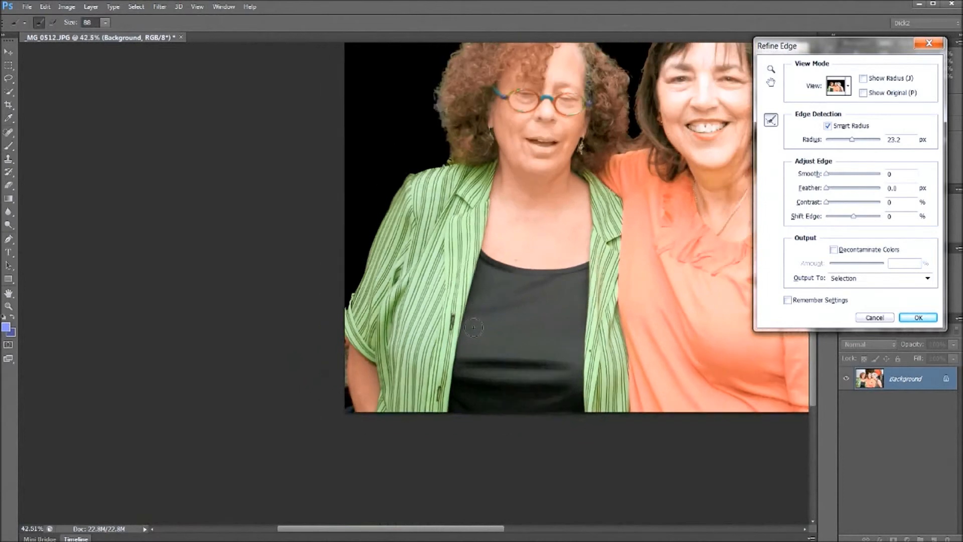
scroll(474, 327, "down", 1)
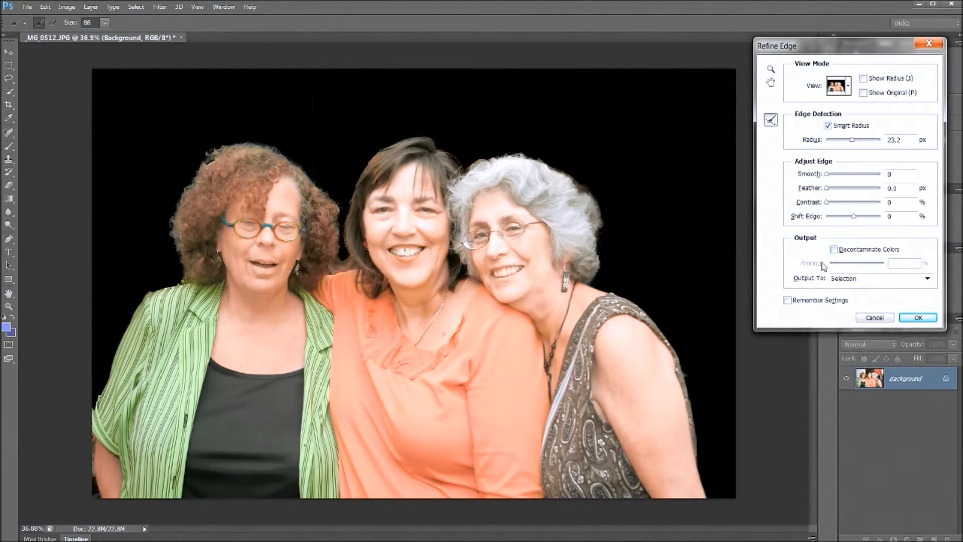
left_click(834, 249)
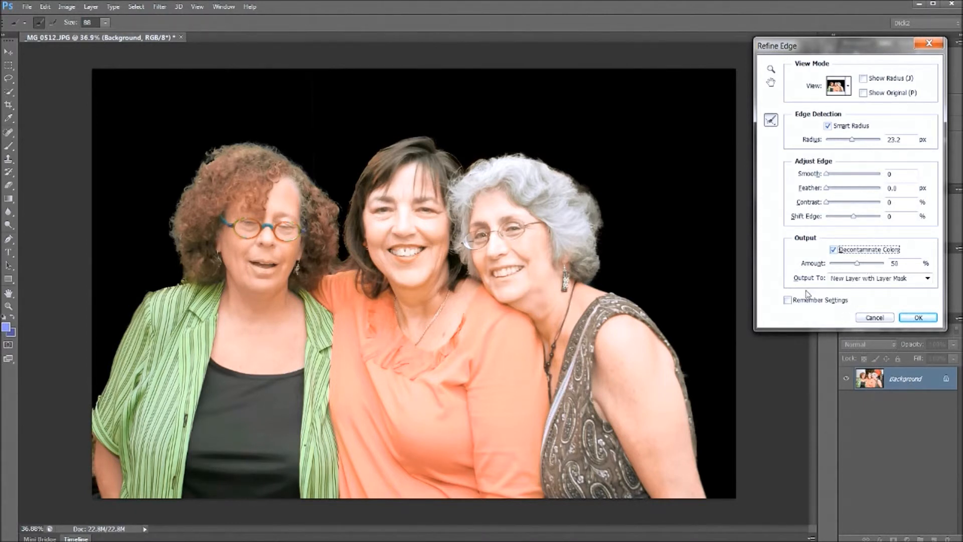
left_click(928, 279)
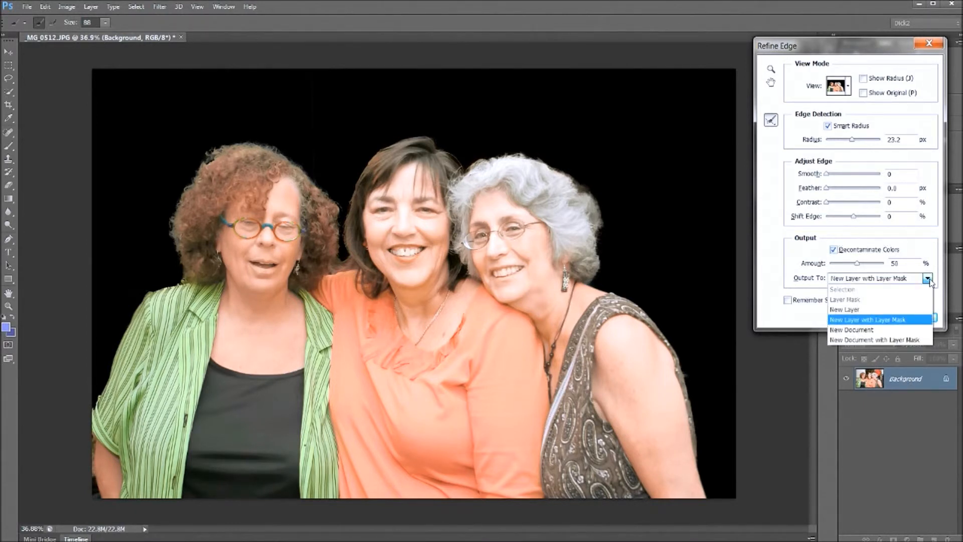
left_click(859, 322)
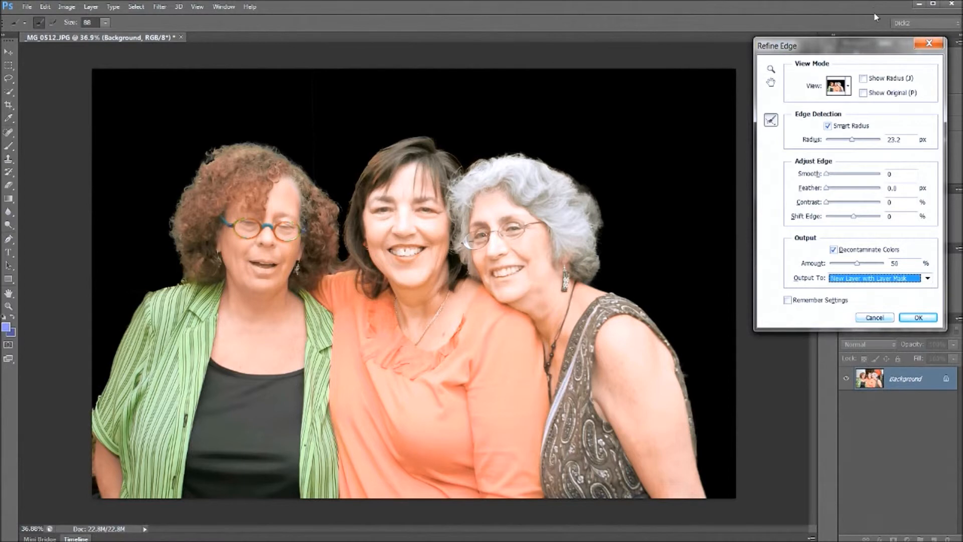
left_click(917, 318)
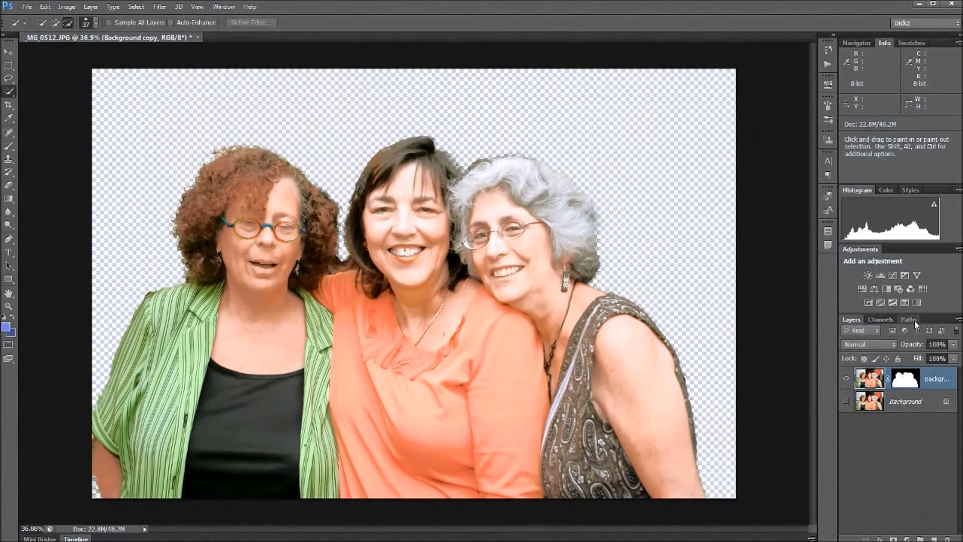
Compare the masked cutout with the original photo by toggling the Background layer's visibility.
left_click(847, 402)
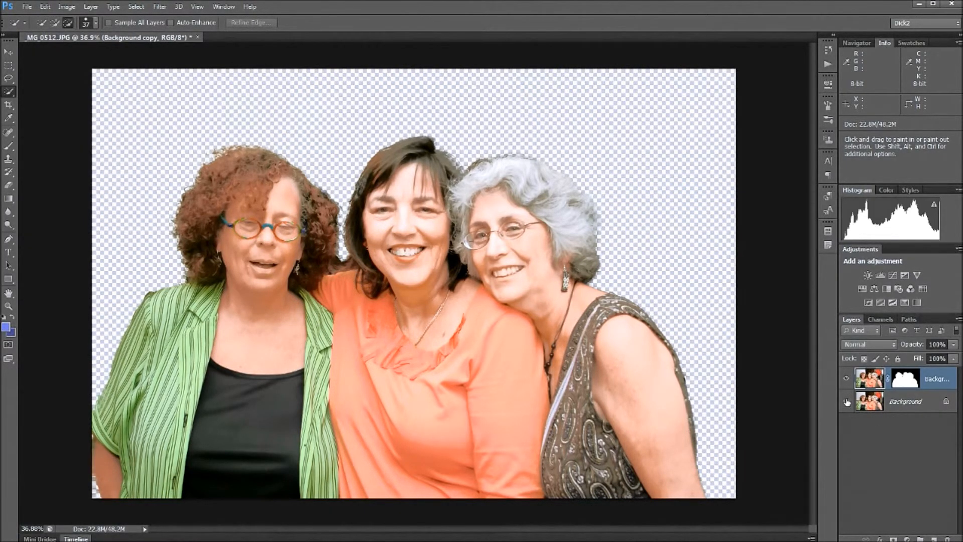
left_click(847, 402)
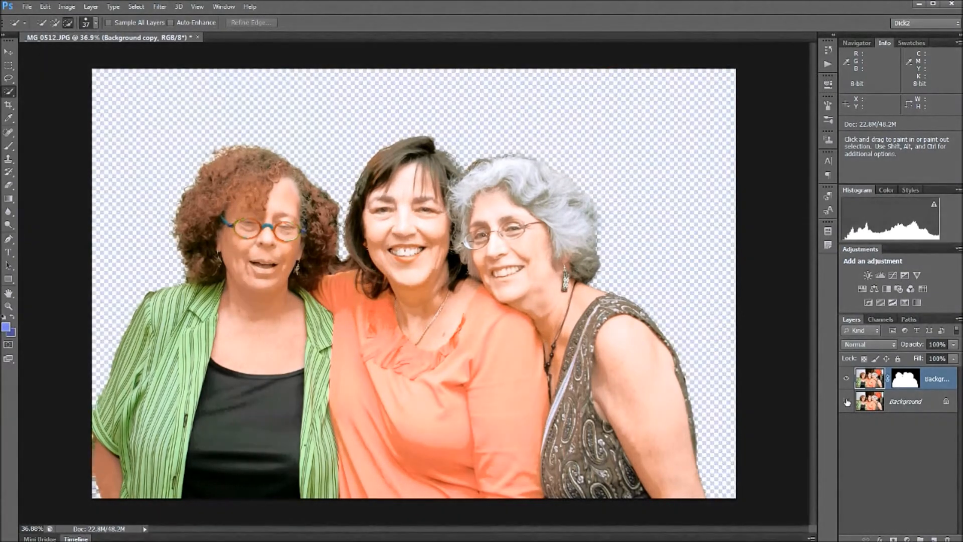
left_click(847, 402)
left_click(847, 402)
Add an empty layer directly above Background and set the background color to a dark blue with hue 209°.
left_click(903, 401)
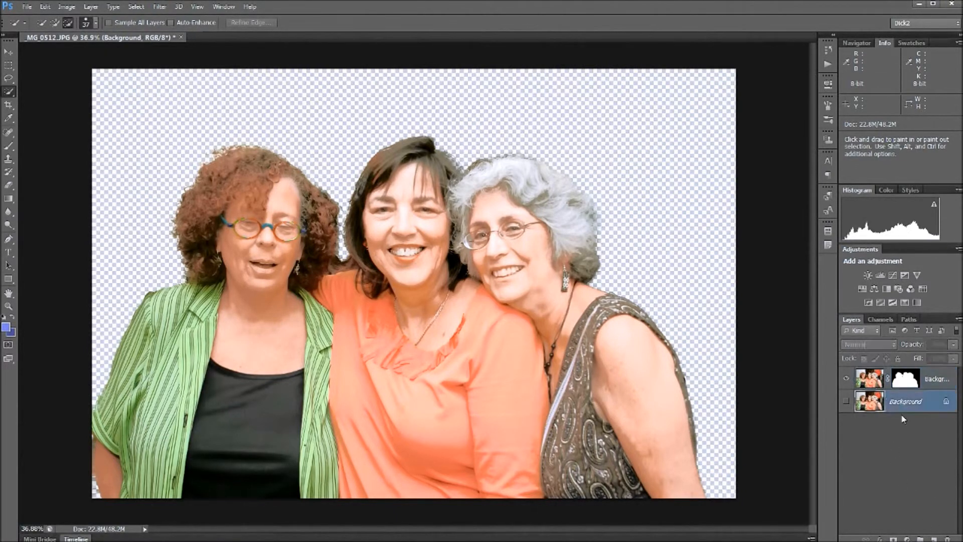
left_click(934, 539)
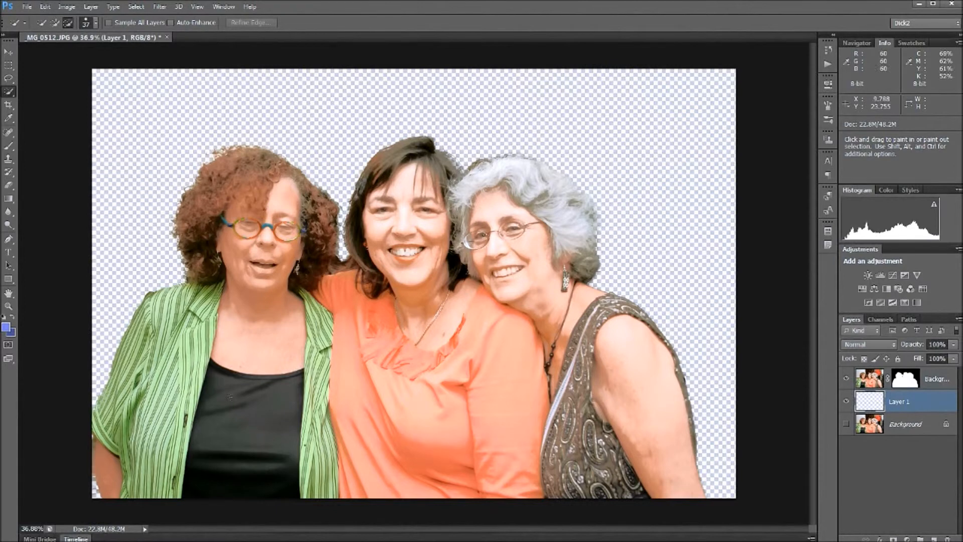
left_click(11, 332)
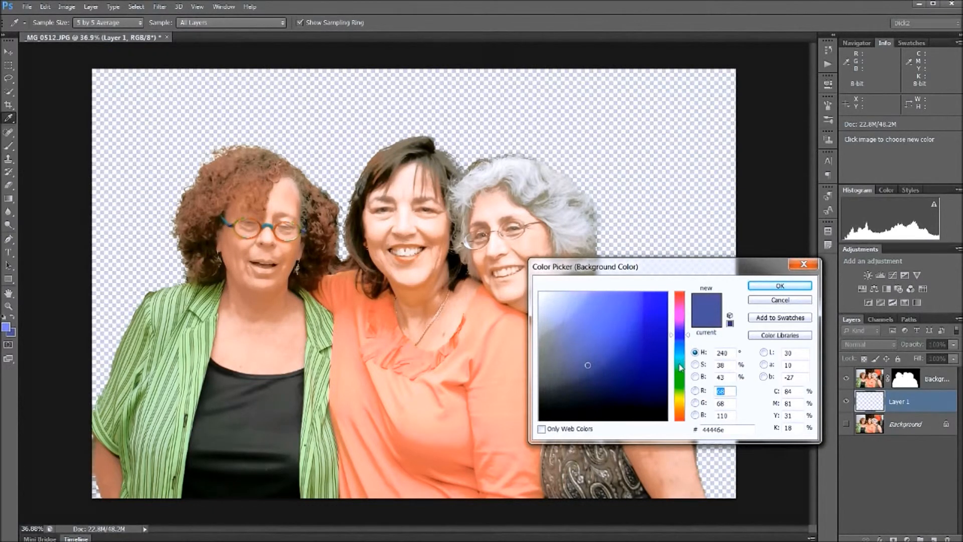
left_click(680, 346)
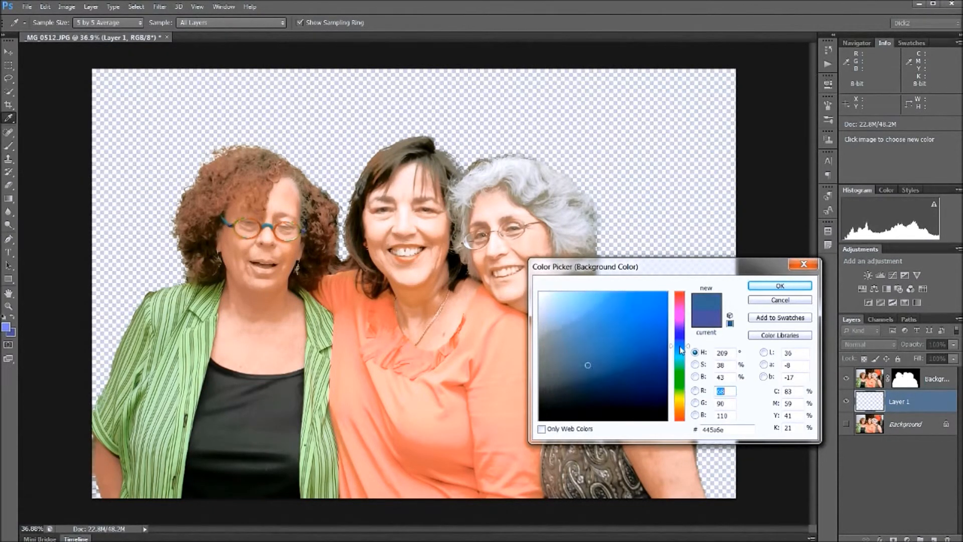
left_click(598, 377)
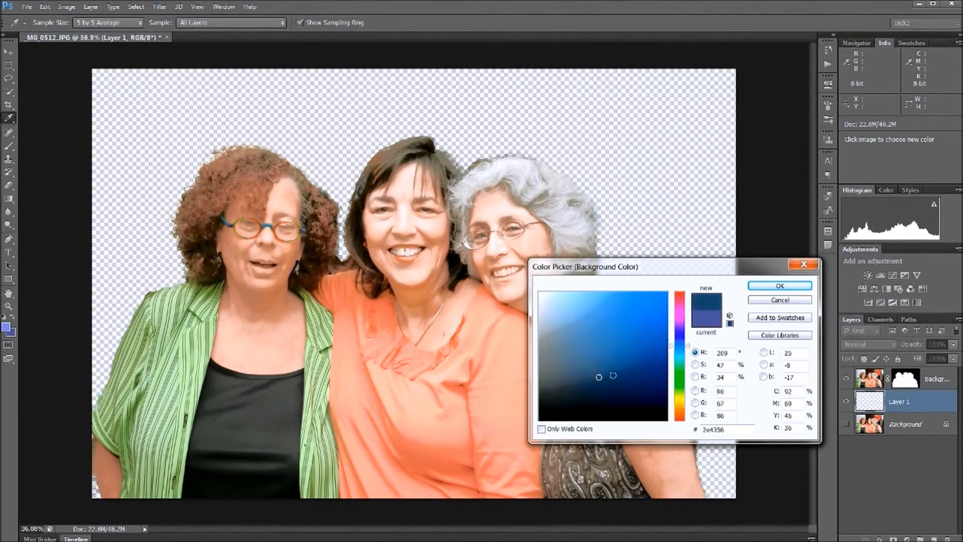
left_click(778, 286)
key("w")
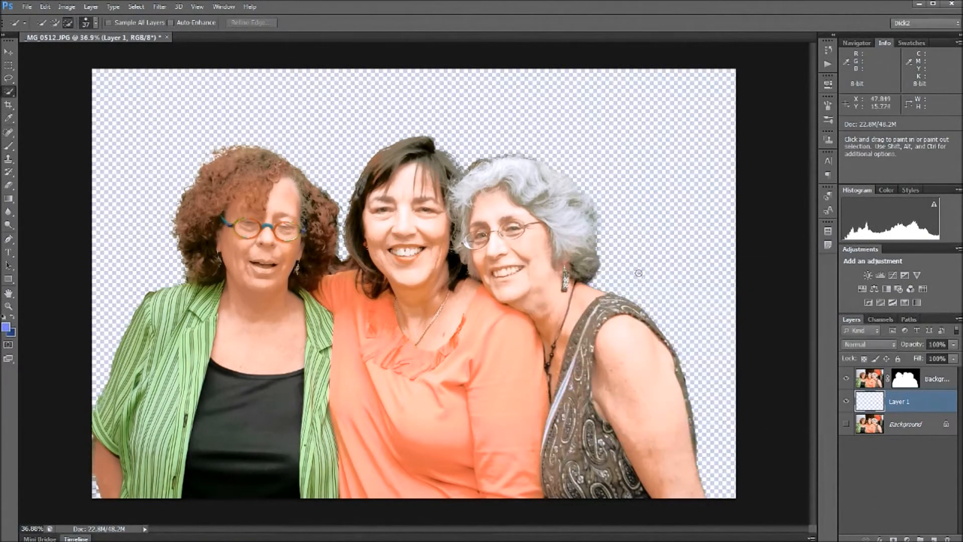
Set the foreground color to the light blue 95d5e3.
left_click(6, 329)
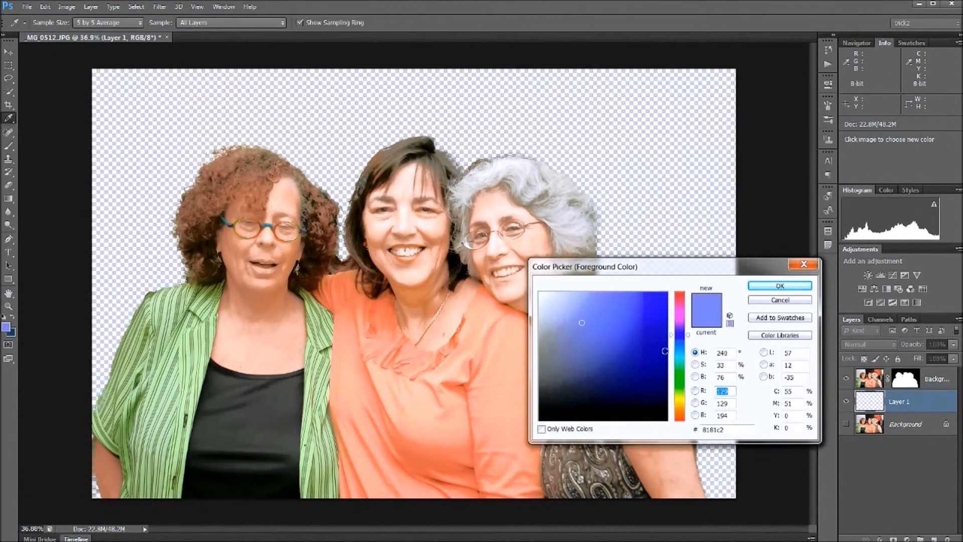
left_click(680, 353)
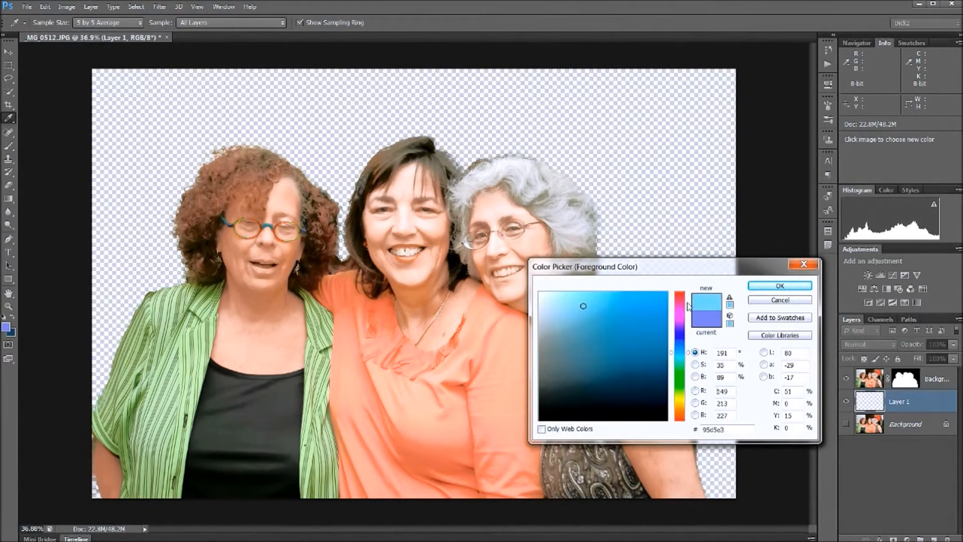
left_click(778, 286)
key("w")
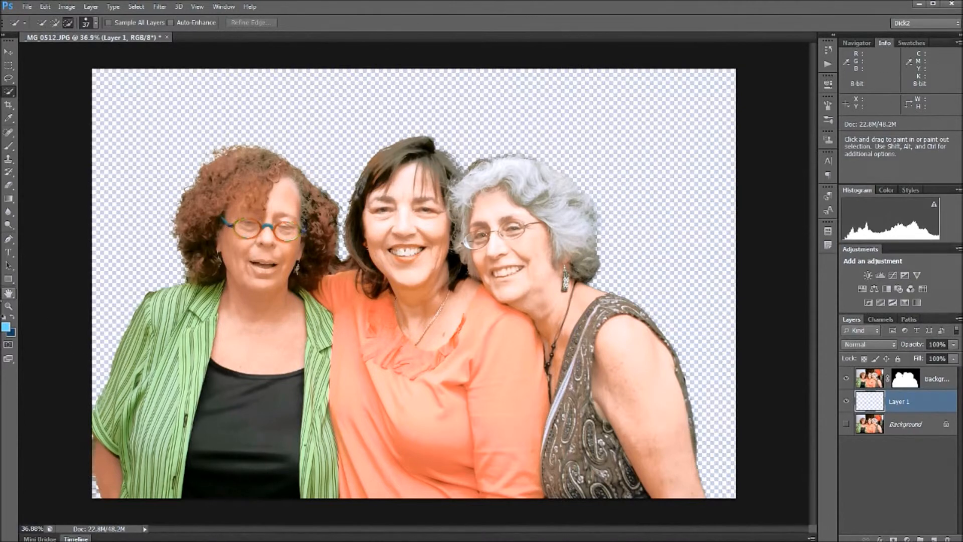
left_click(6, 329)
Fill the empty layer with a vertical linear foreground-to-background gradient, running from above the photo to below it.
left_click_drag(9, 199, 36, 195)
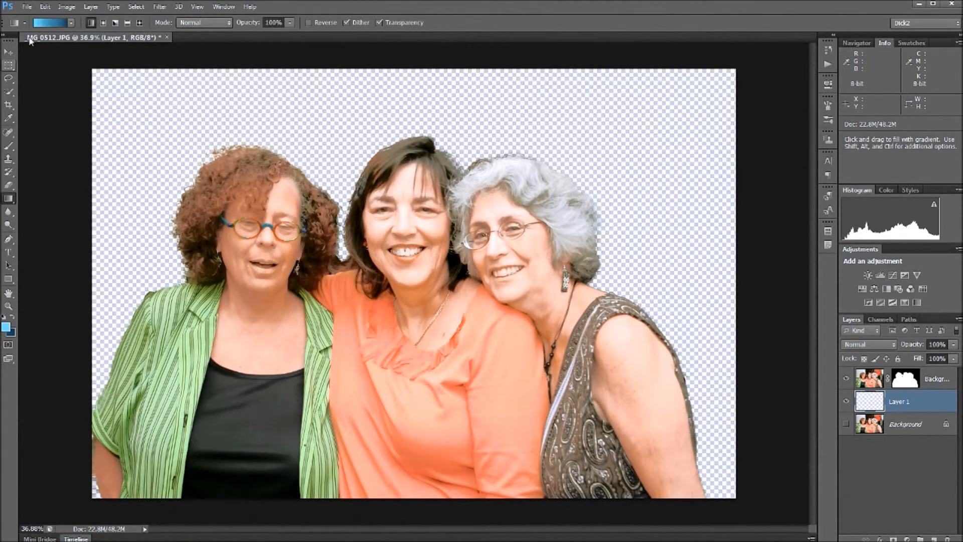
left_click(71, 23)
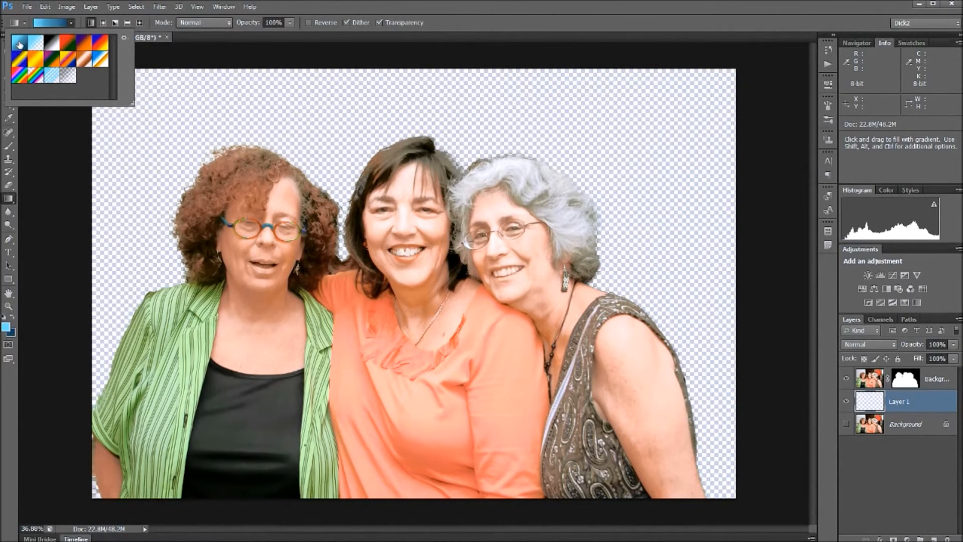
left_click(91, 23)
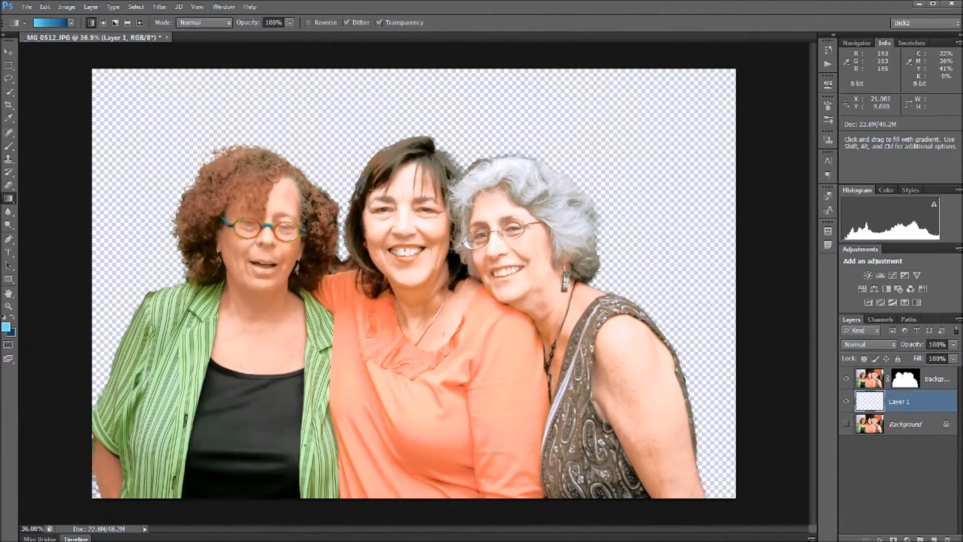
scroll(371, 188, "down", 3)
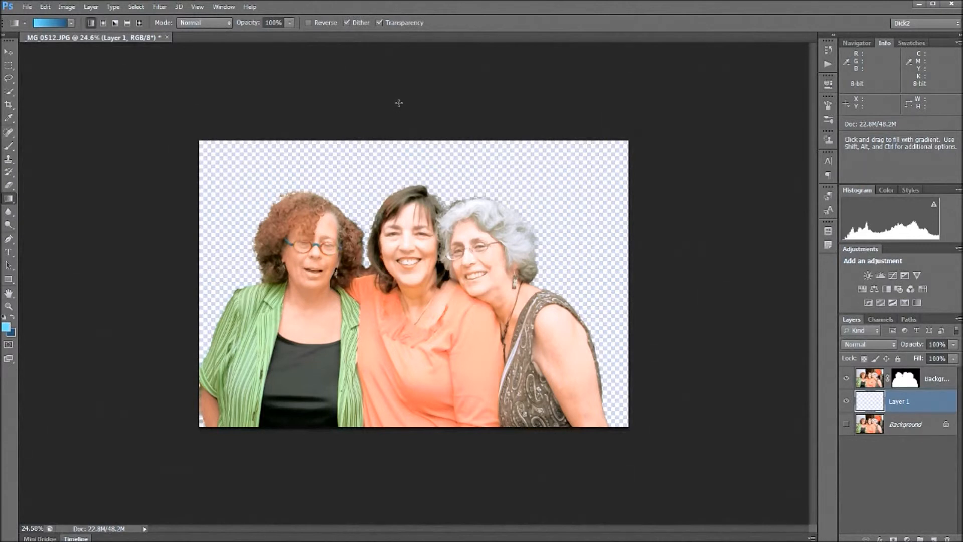
left_click_drag(401, 100, 404, 475)
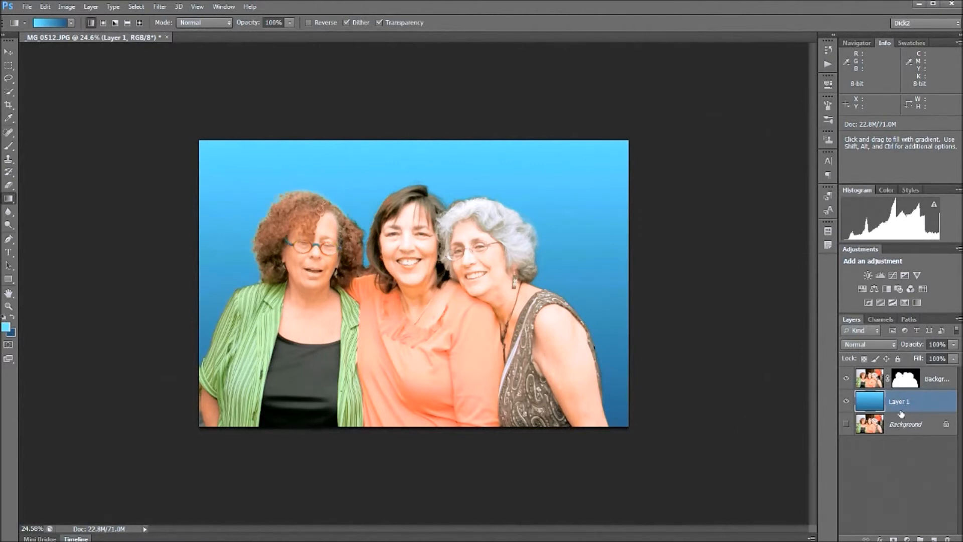
Darken the gradient backdrop with a Curves adjustment, lowering the white point to output 189 and a midtone point at input 150 to output 93.
left_click(893, 276)
left_click_drag(767, 170, 762, 177)
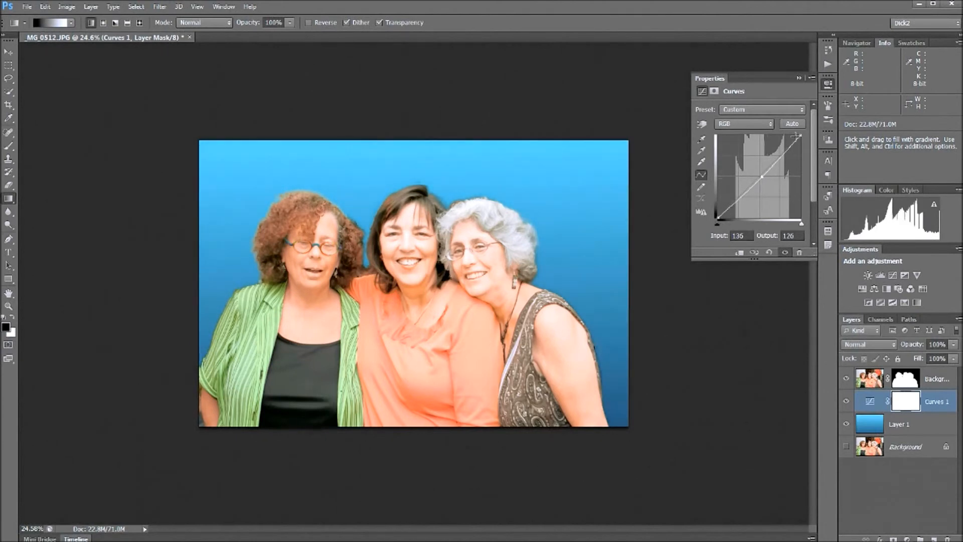
left_click_drag(800, 137, 801, 156)
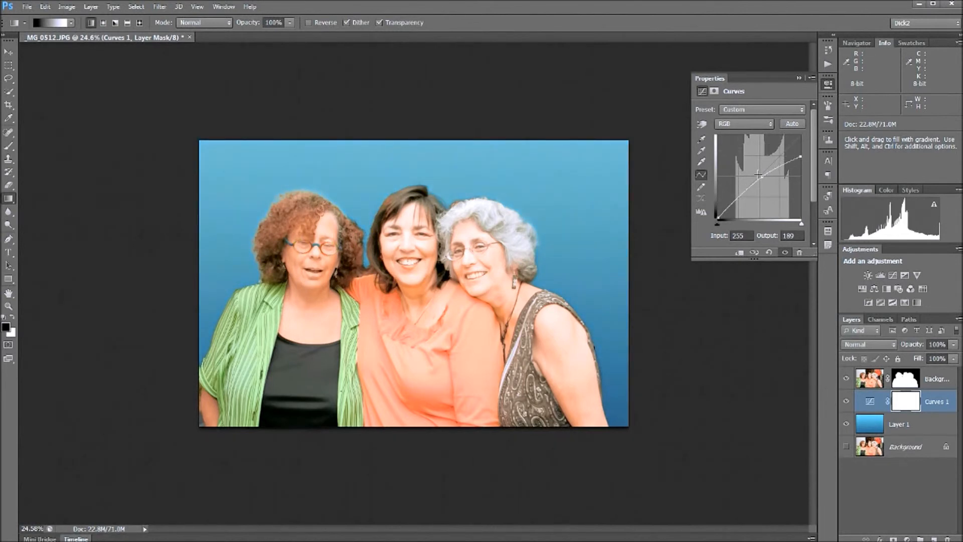
left_click_drag(766, 176, 767, 182)
key("ctrl+z")
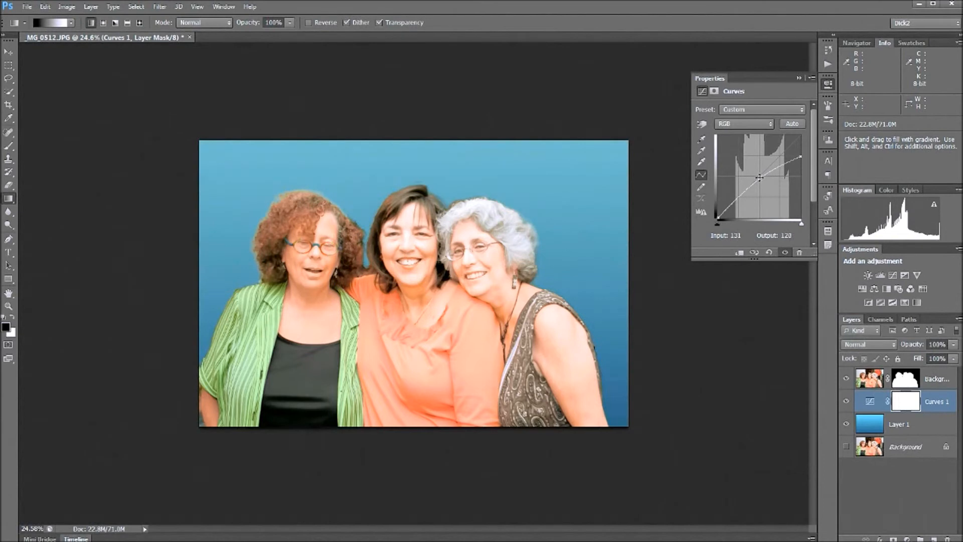
left_click_drag(762, 179, 767, 190)
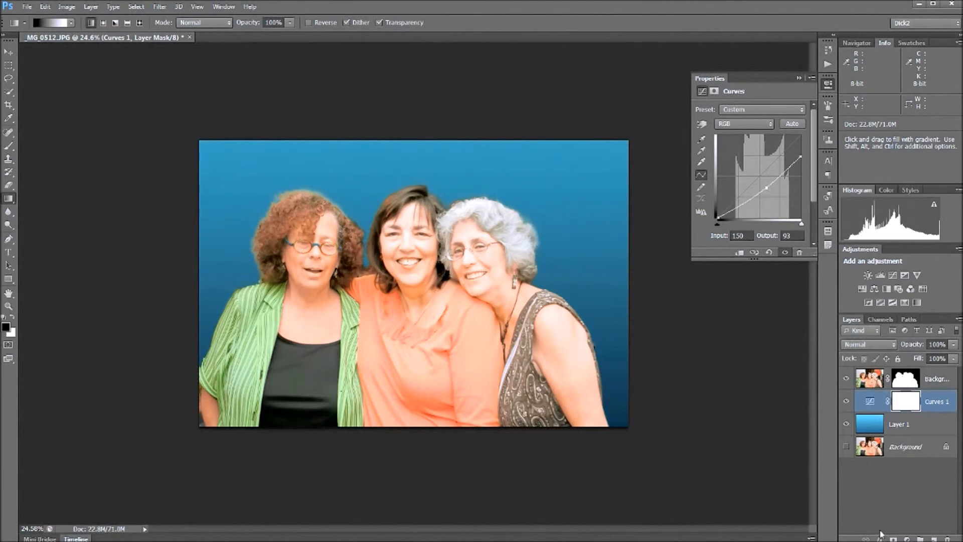
left_click(867, 496)
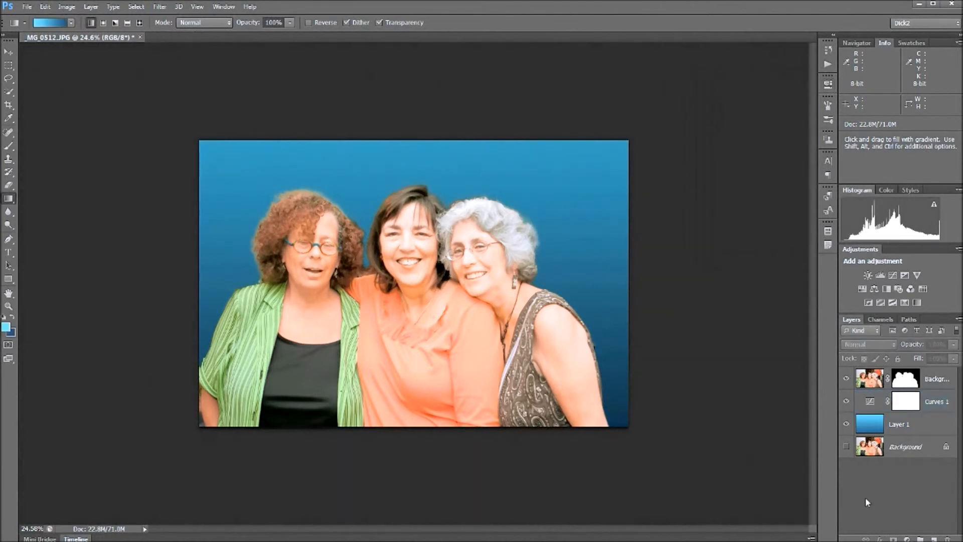
Add a Curves adjustment above the masked cutout of the women and clip it to that layer.
left_click(871, 379)
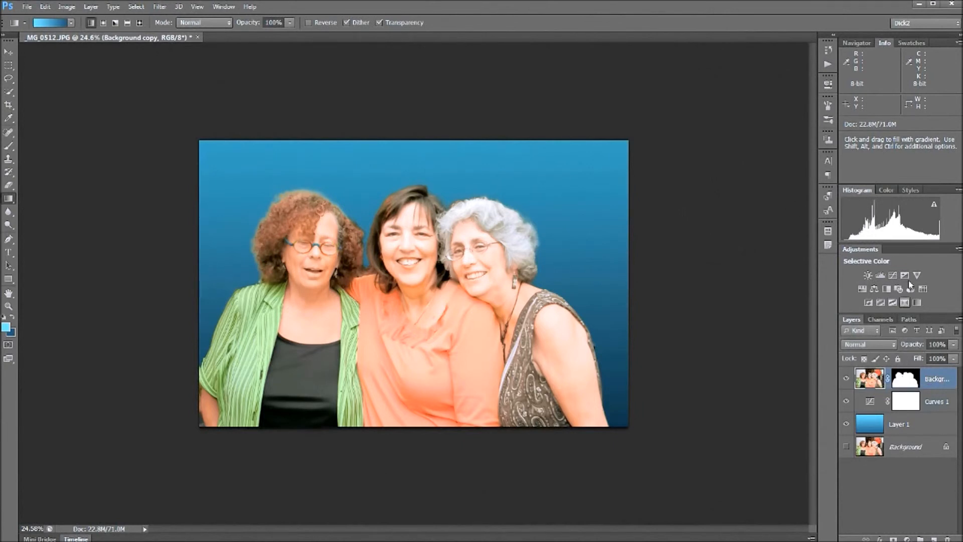
left_click(894, 275)
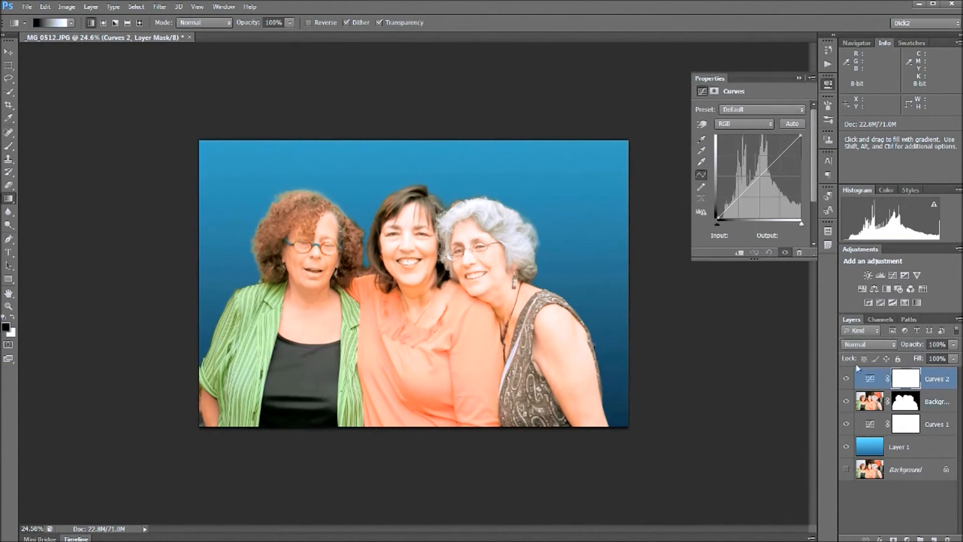
left_click(740, 254)
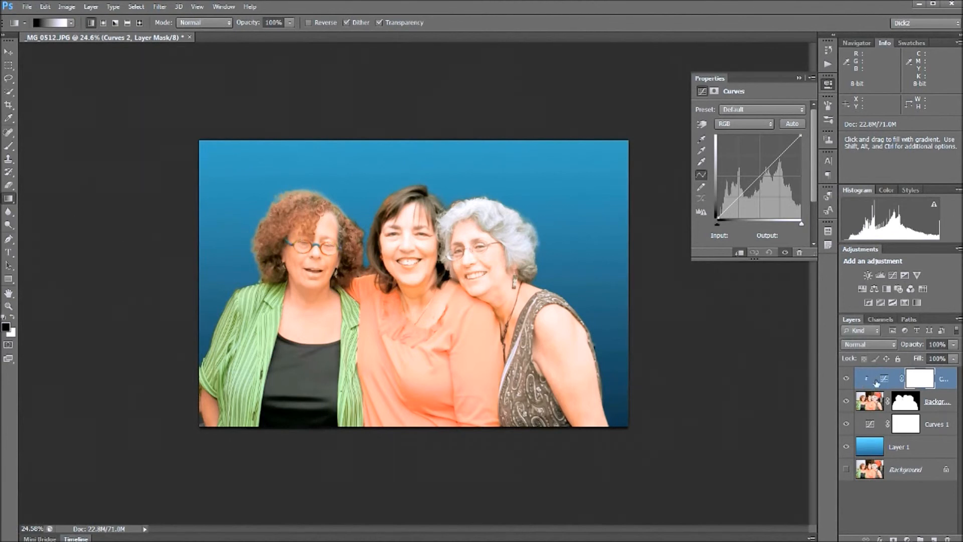
Darken the women with the clipped curve, using points at input 146 output 116, input 213 output 181 and input 60 output 35.
left_click(762, 176)
left_click_drag(763, 176, 766, 179)
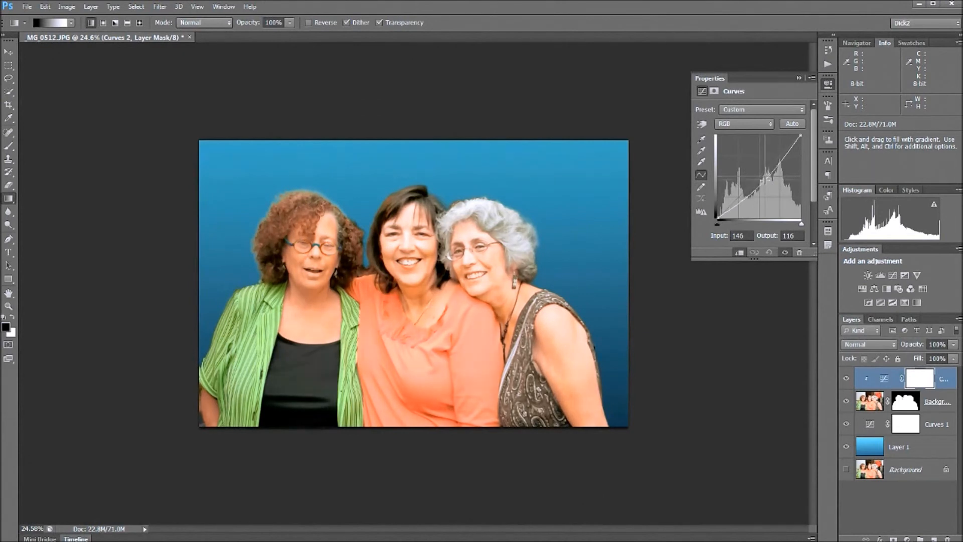
left_click(739, 203)
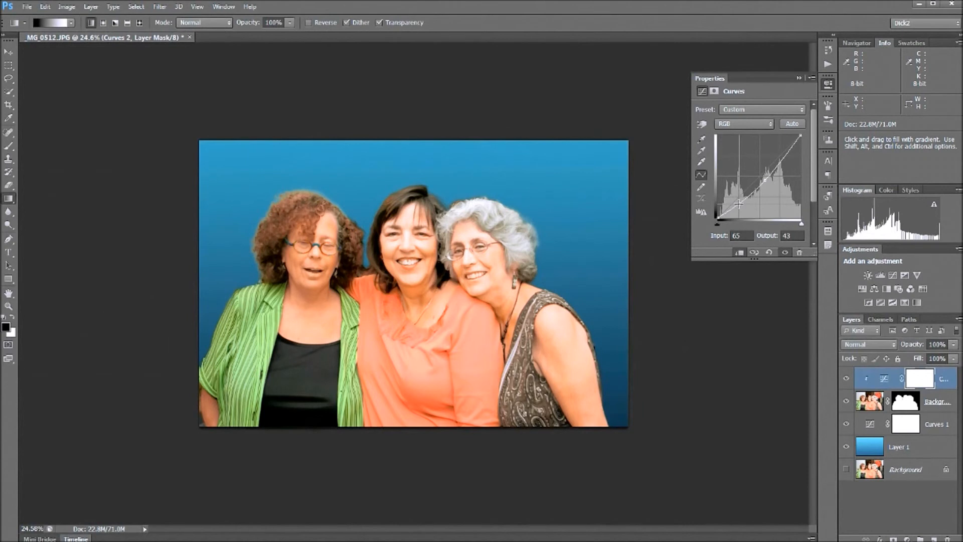
left_click(783, 153)
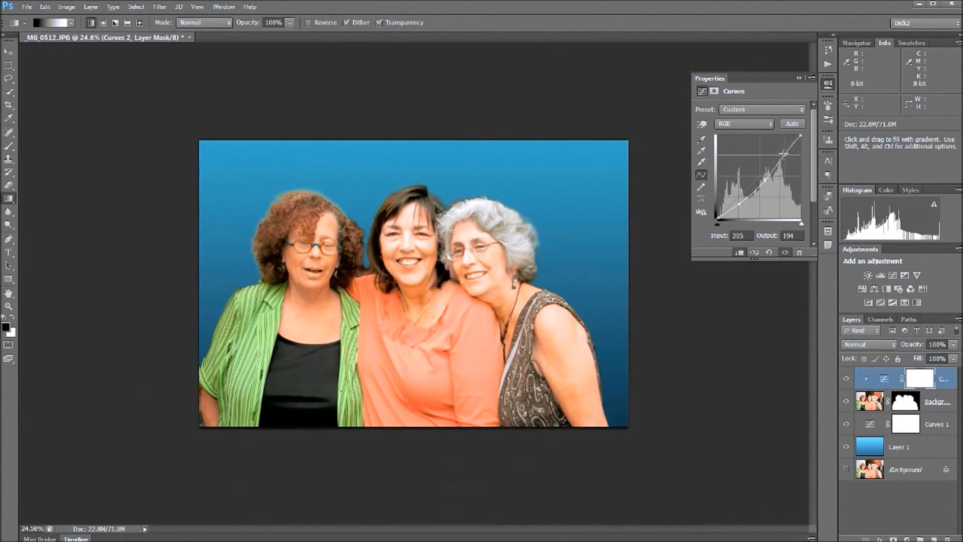
left_click_drag(783, 153, 786, 159)
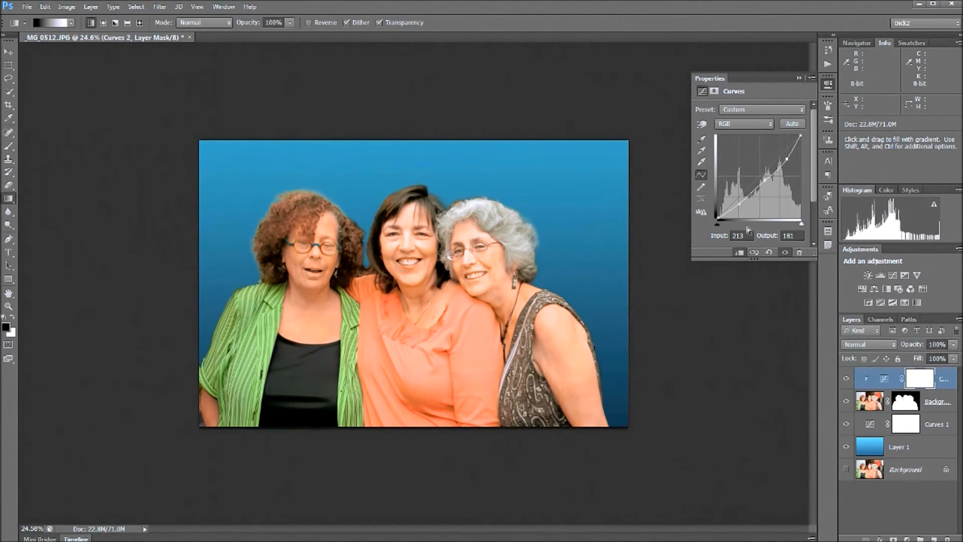
left_click_drag(738, 208, 737, 206)
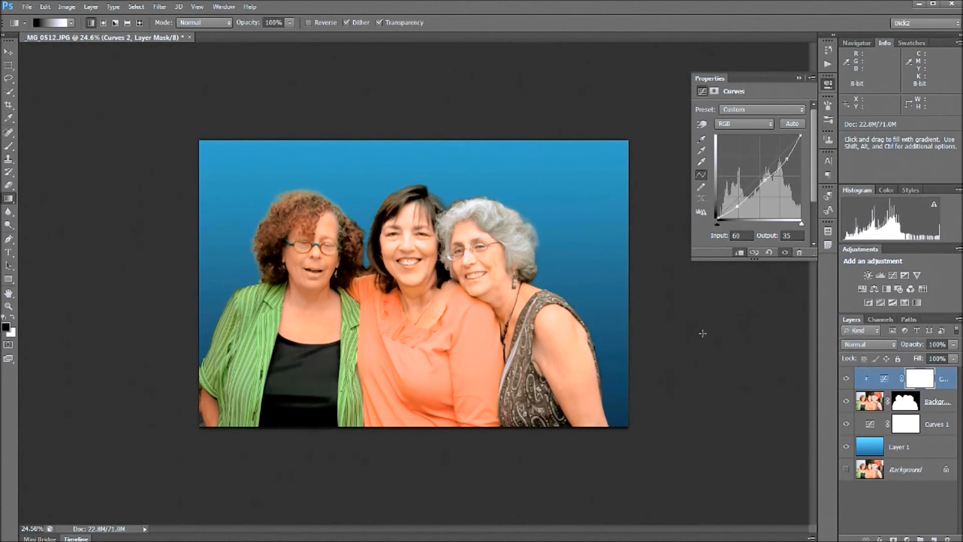
left_click(879, 507)
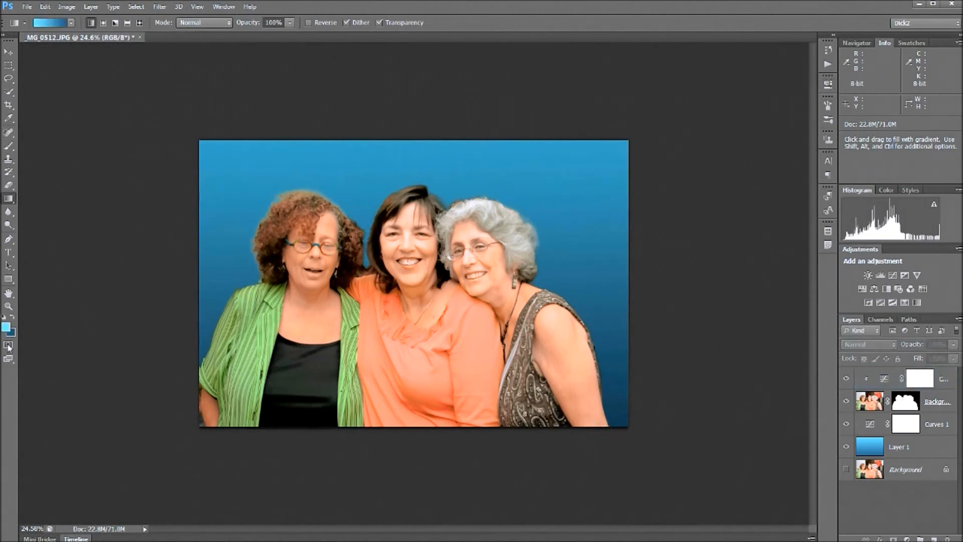
Fit the image to the screen and compare the finished composite with the original by showing only the Background layer, then restoring all layers.
double_click(8, 294)
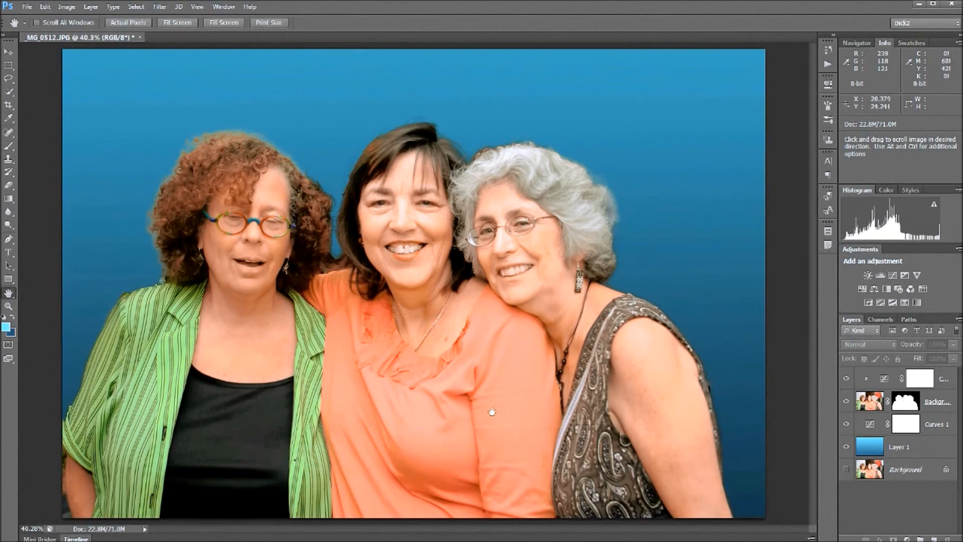
left_click(848, 471, "alt")
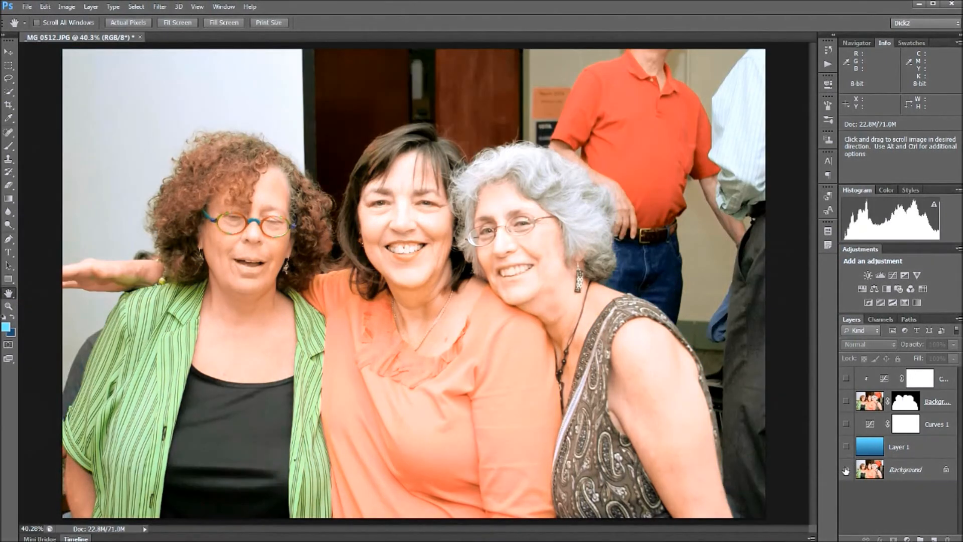
left_click(847, 470, "alt")
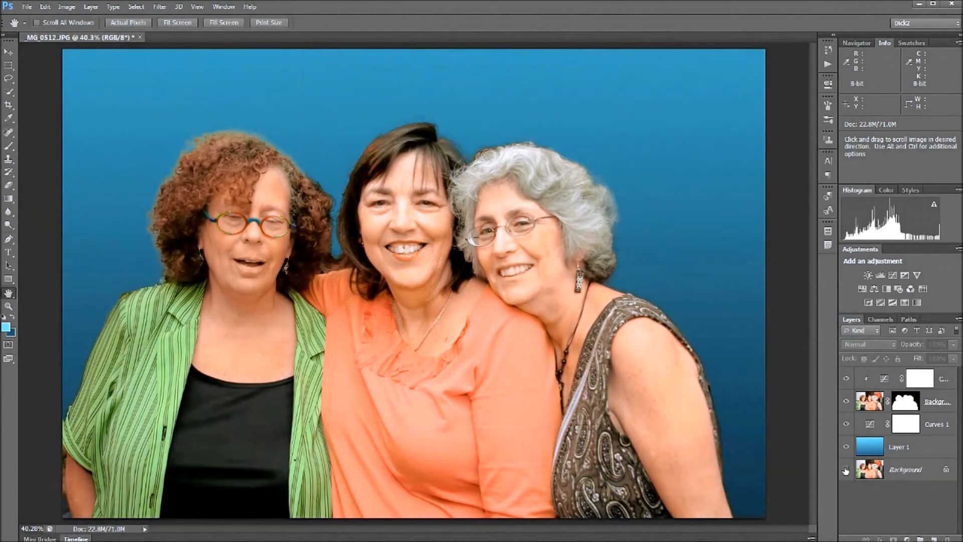